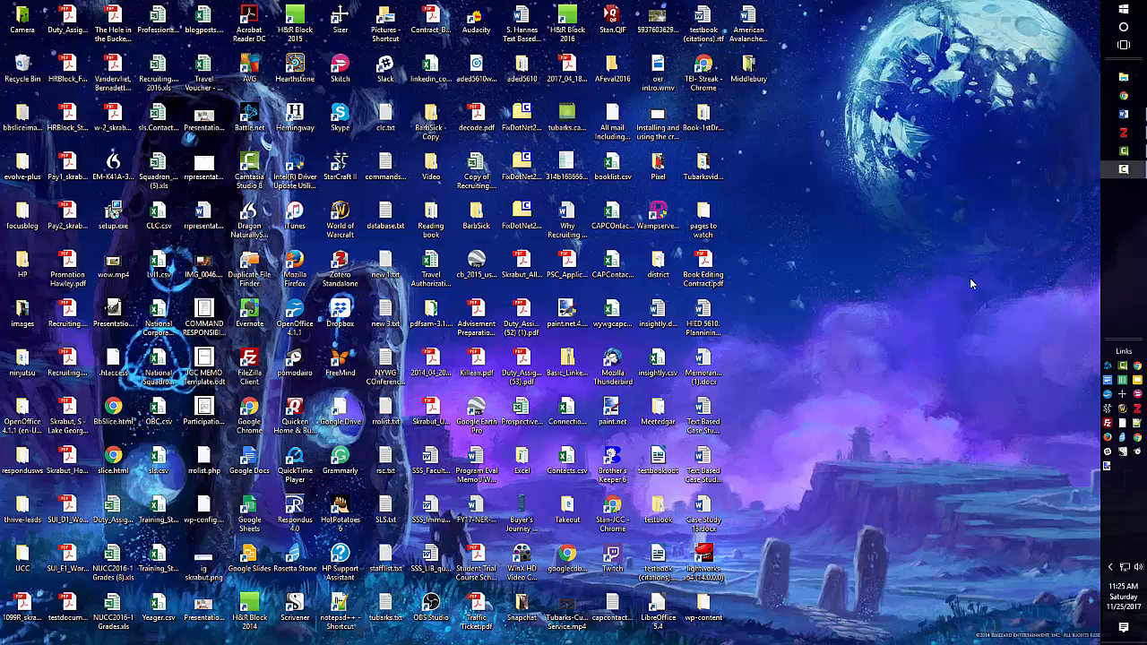
Step: Switch to Zotero and open the Evernote book collection after viewing the whole library
click(1124, 132)
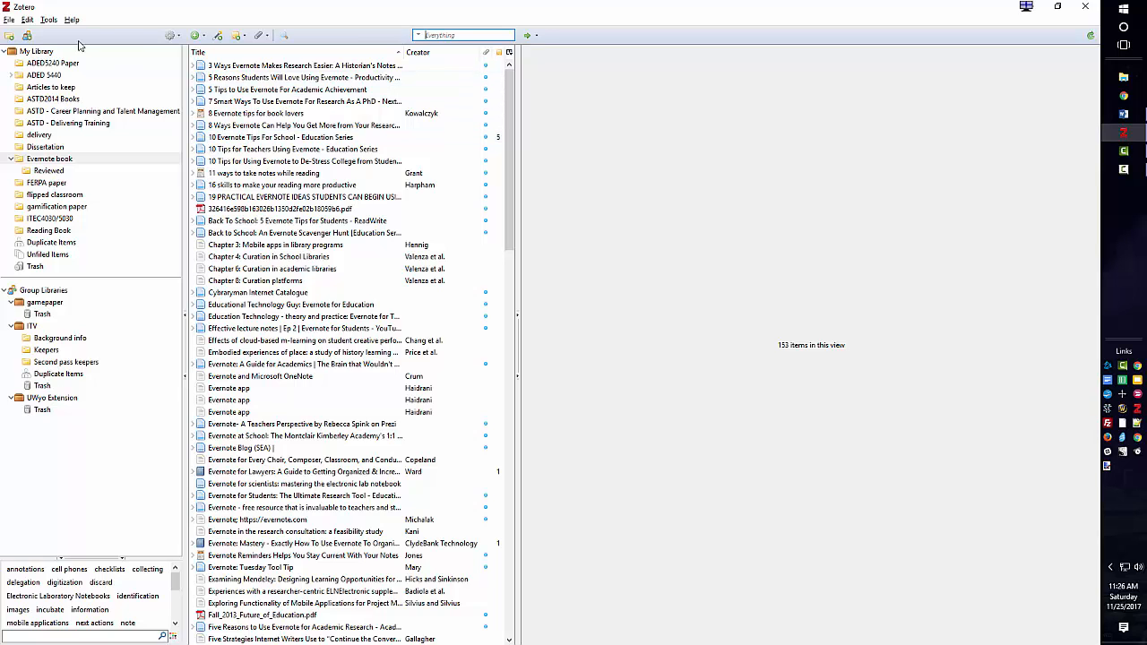
click(37, 53)
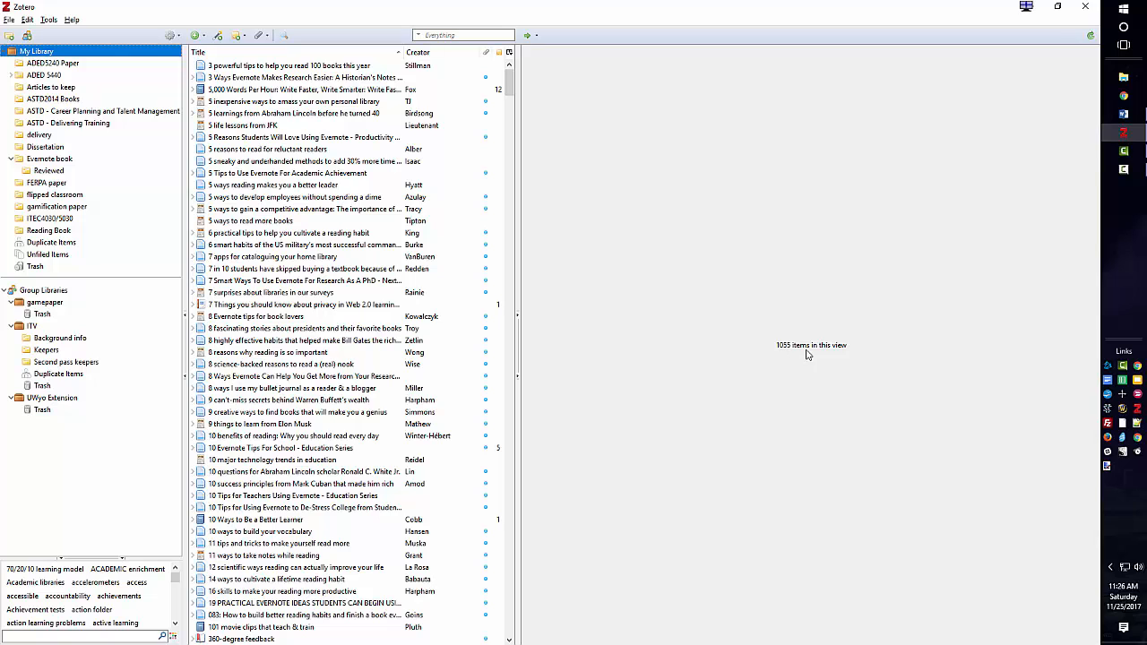
click(46, 161)
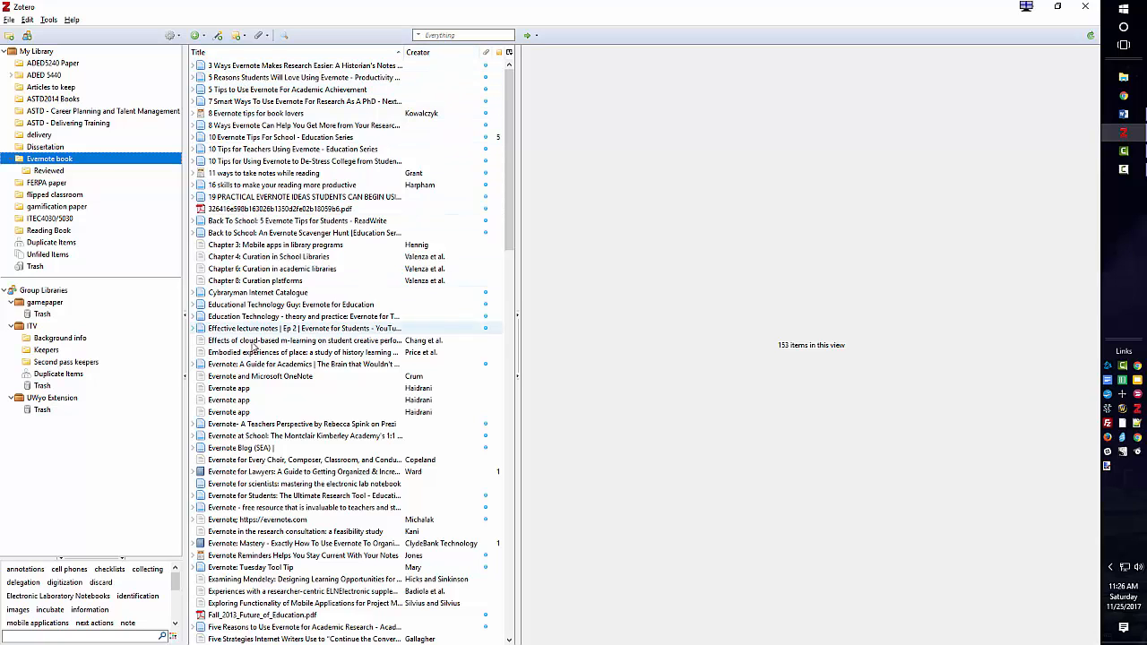
Step: Copy a bibliography of the first ten items in the collection to the clipboard in American Psychological Association 6th edition style
click(249, 69)
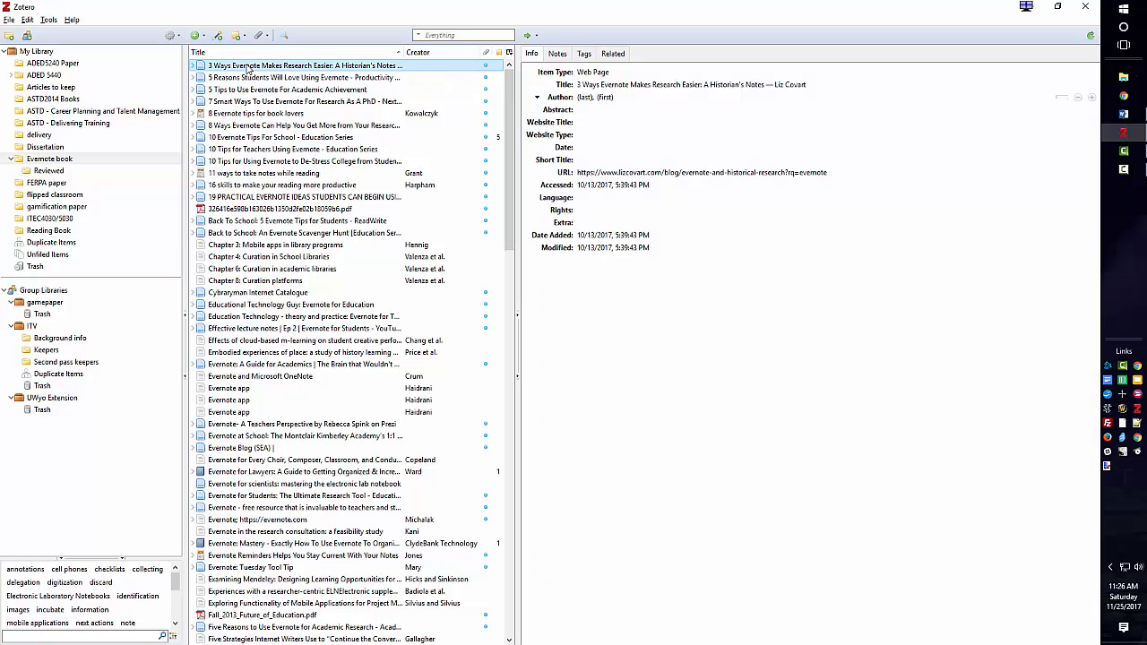
shift+click(259, 176)
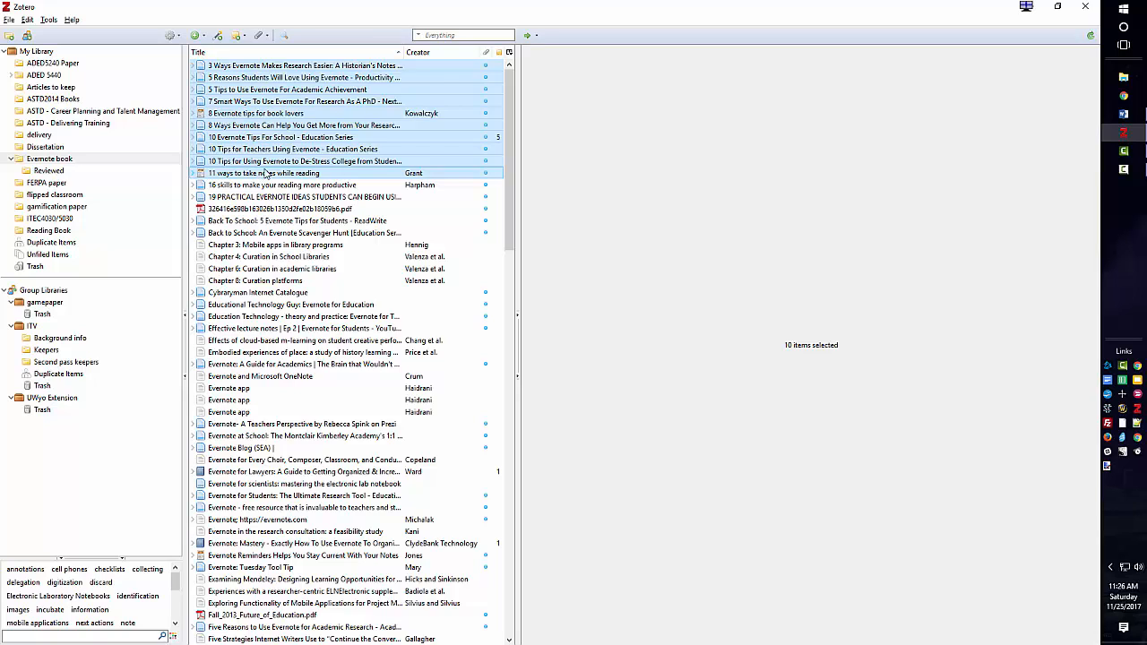
right_click(293, 120)
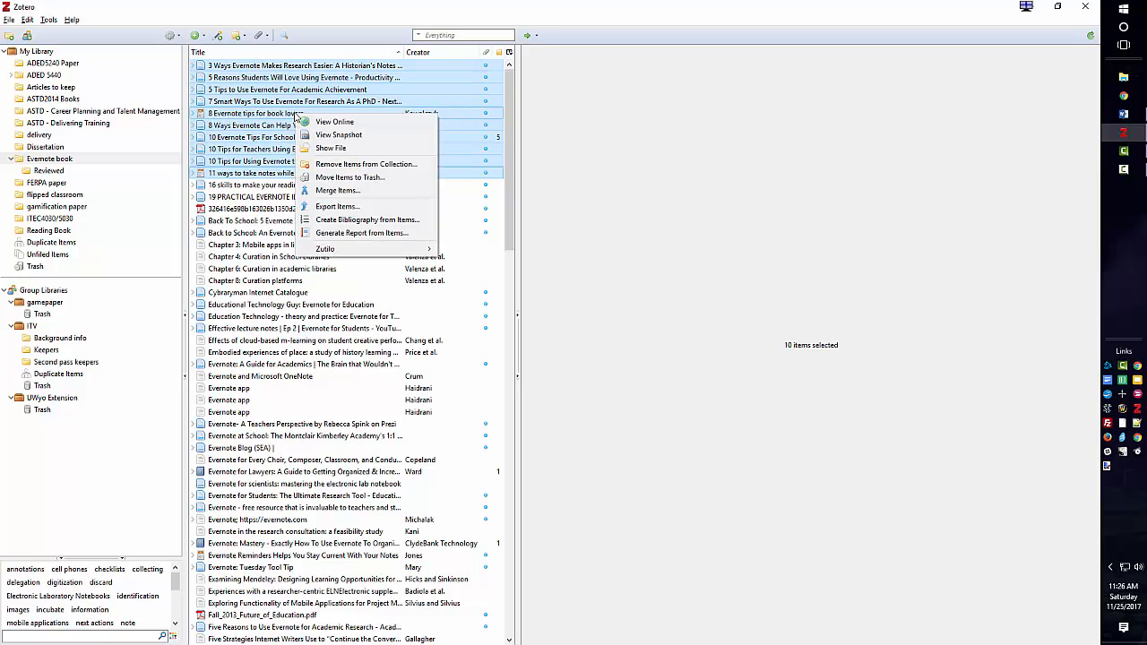
click(353, 224)
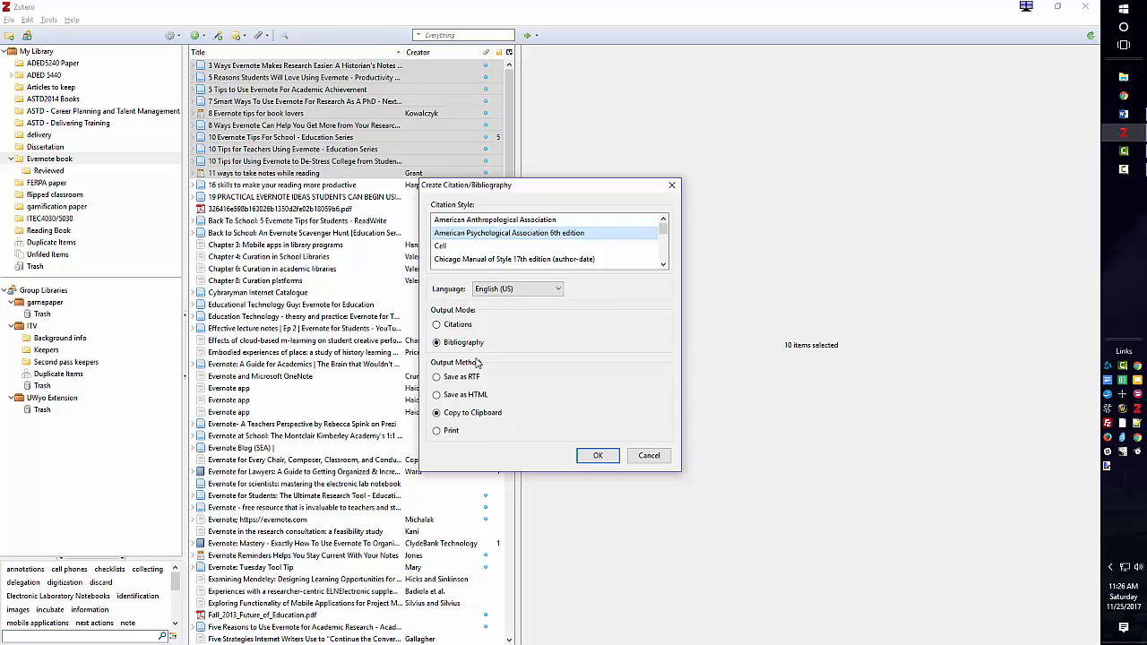
click(599, 457)
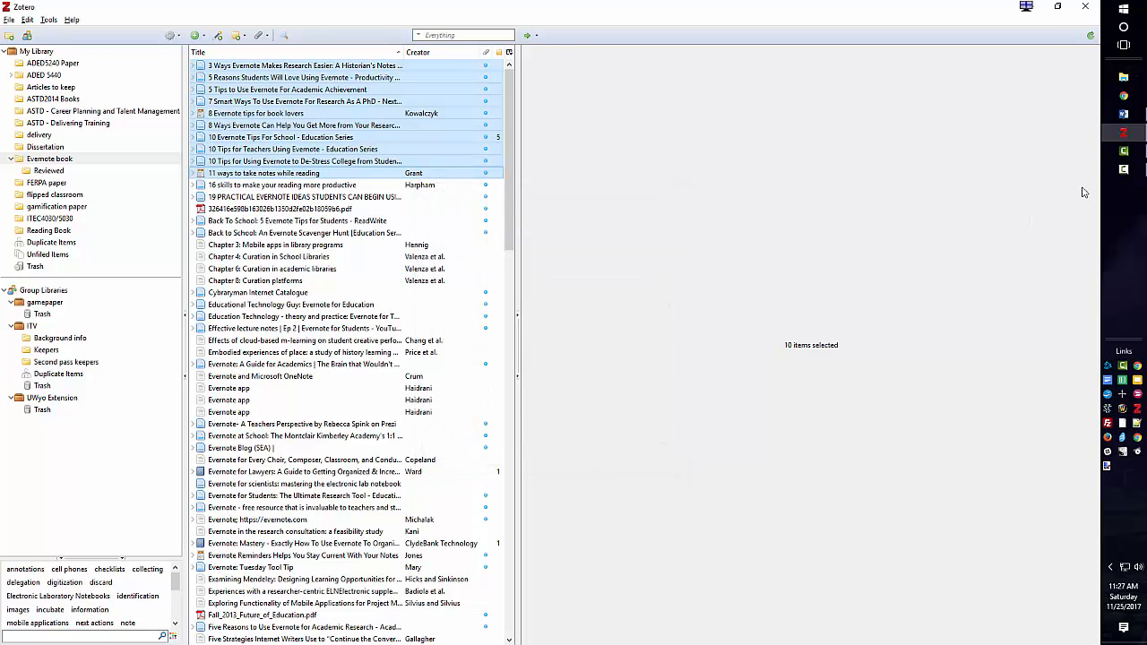
Step: Switch to the blank Word document and enter two lines of filler text, "Kljasdfkjahsdffnmbzxcvkjasd" and "Asdlkfaslkdfn"
mouse_move(1126, 117)
click(995, 139)
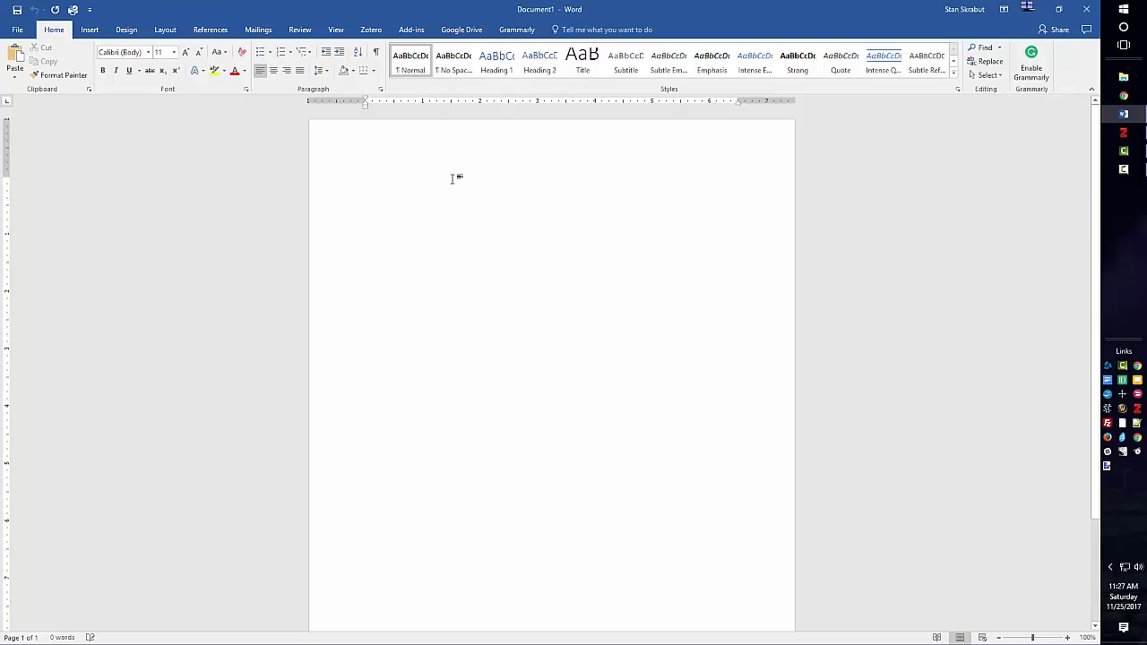
text(Kljasdfkjahsdffnmbzxcvkjasd)
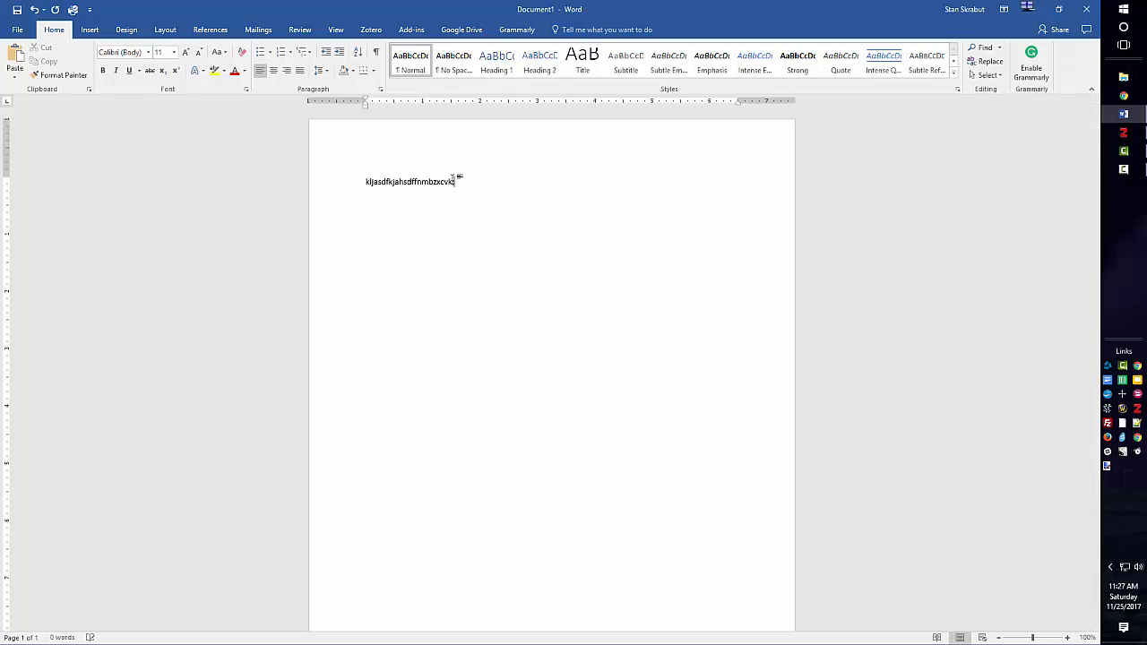
key(Return)
text(Asdlkfaslkdfn)
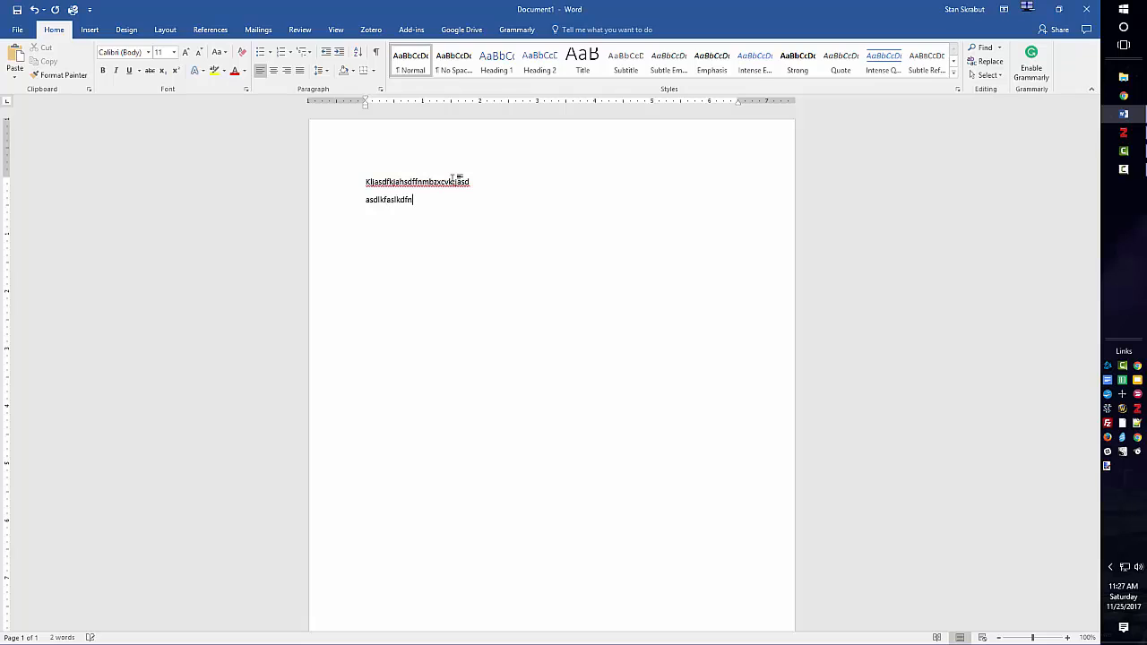
key(Return)
Step: Insert a page break after the filler text and add a centered "References" heading with an empty line below it
click(94, 33)
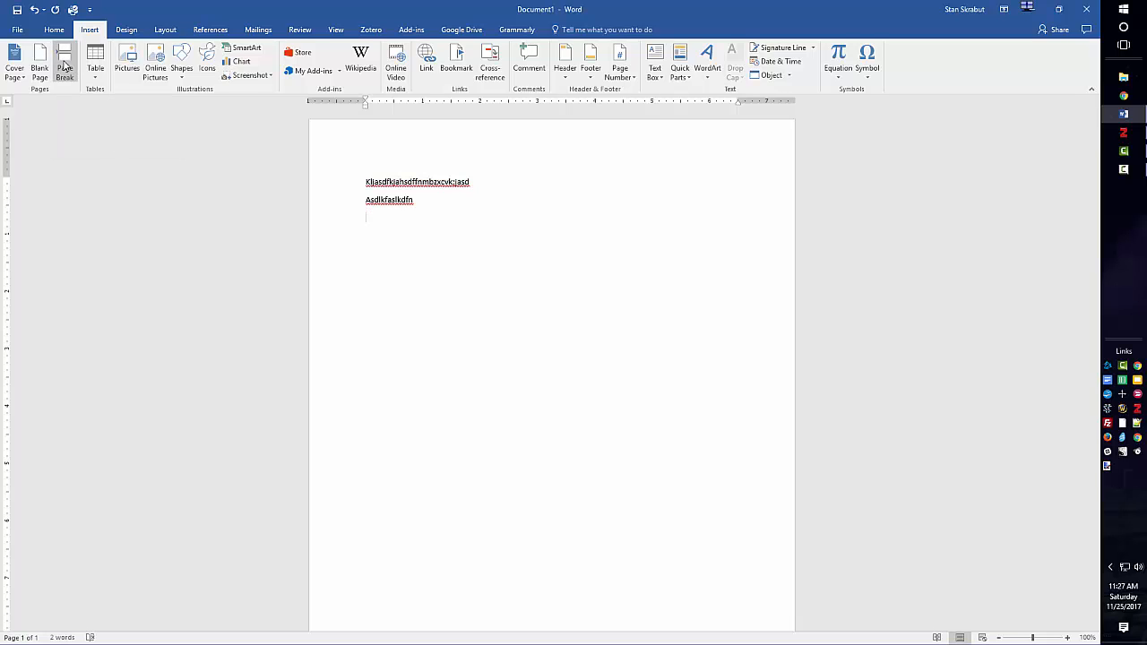
click(65, 65)
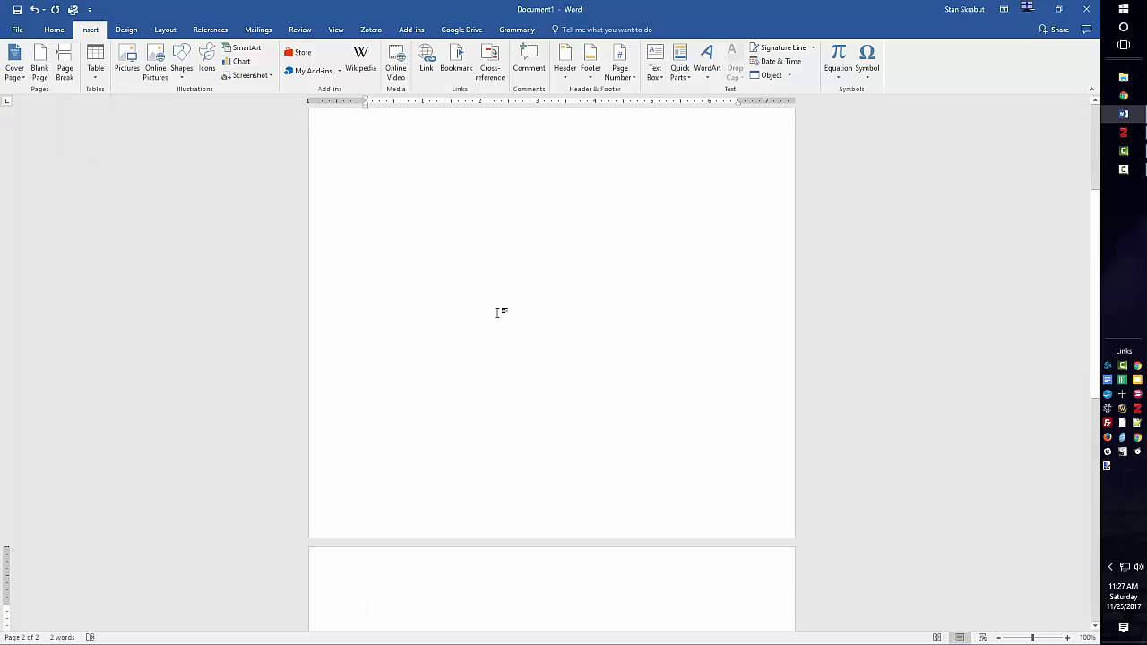
scroll(496, 313, down, 4)
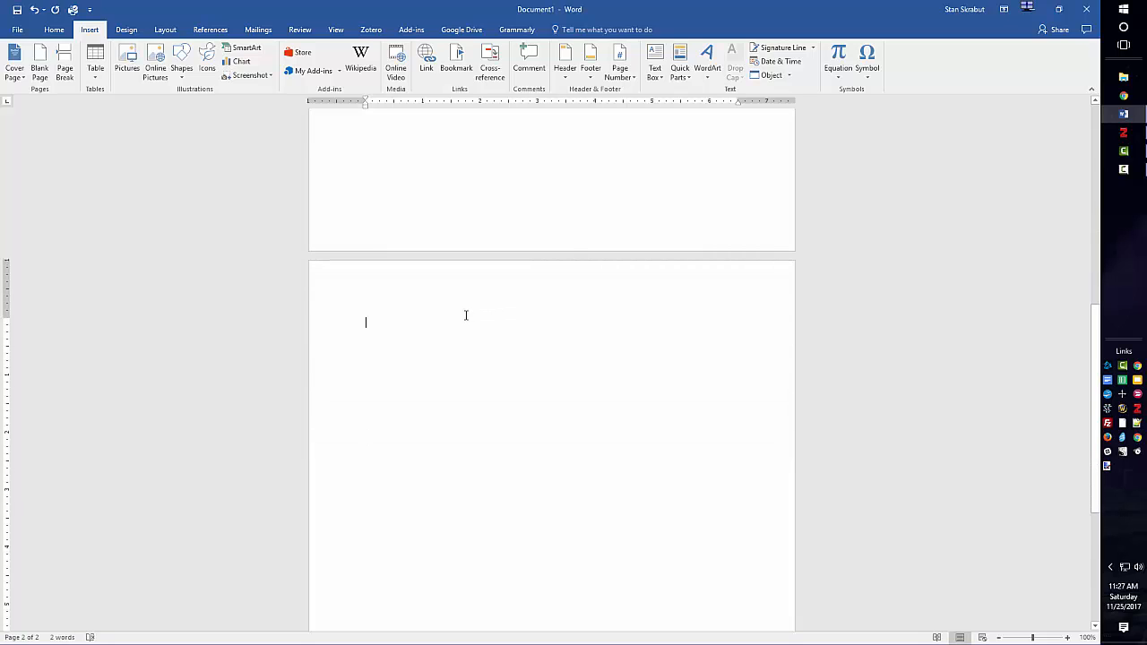
text(References)
click(51, 30)
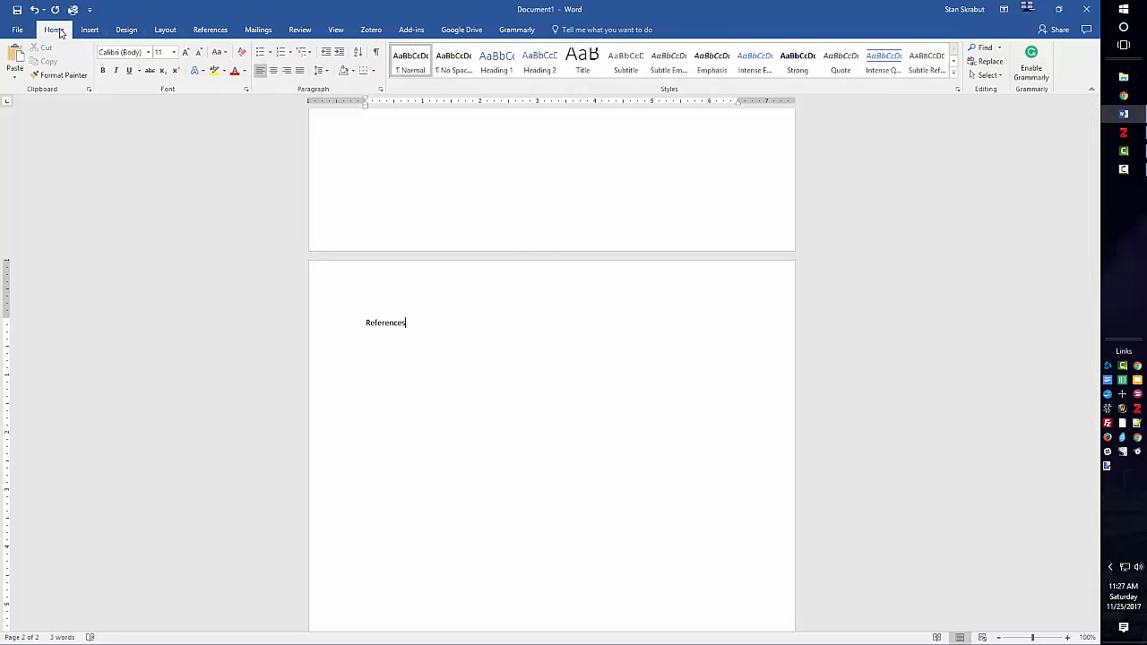
click(273, 71)
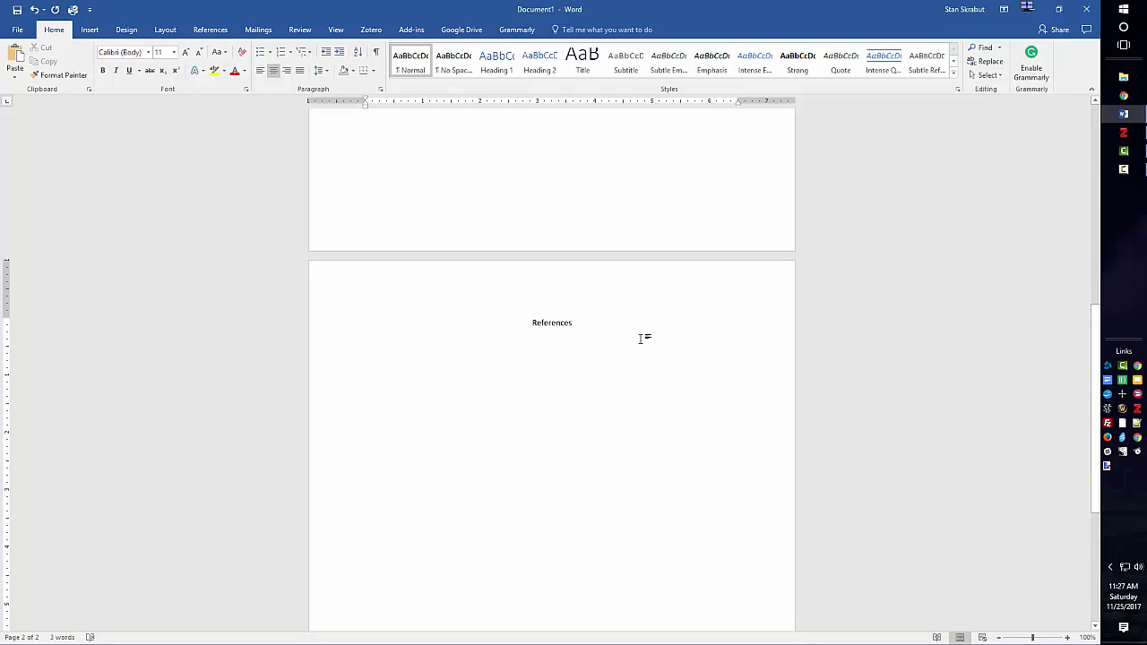
key(Return)
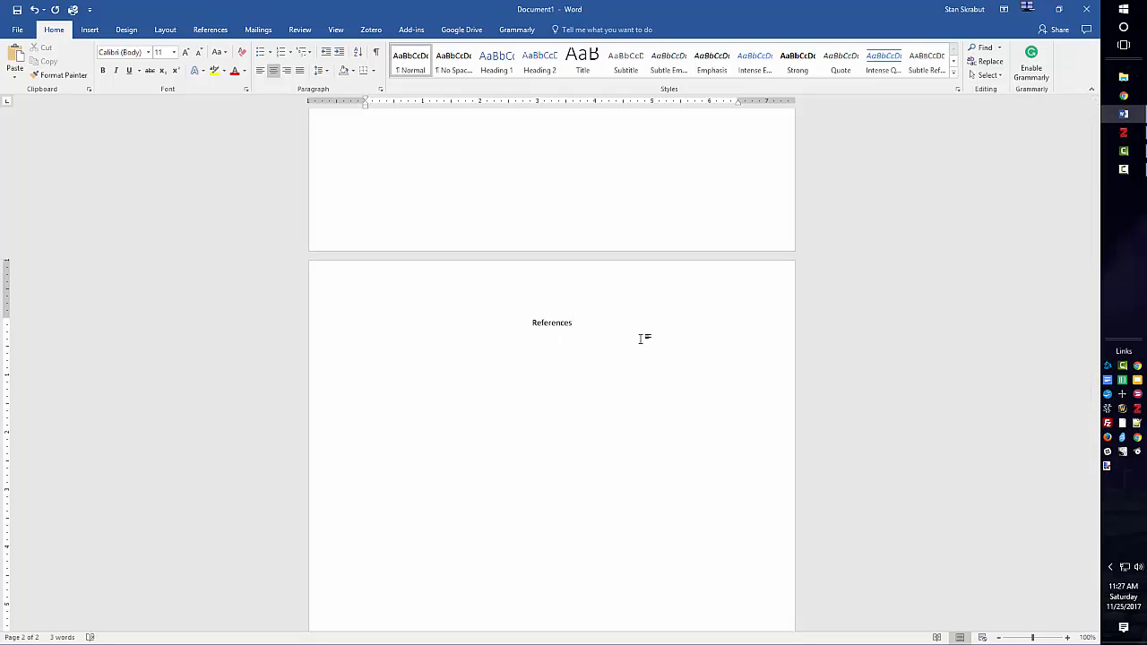
Step: Set the font of the entire document to Times New Roman, size 12
key(ctrl+a)
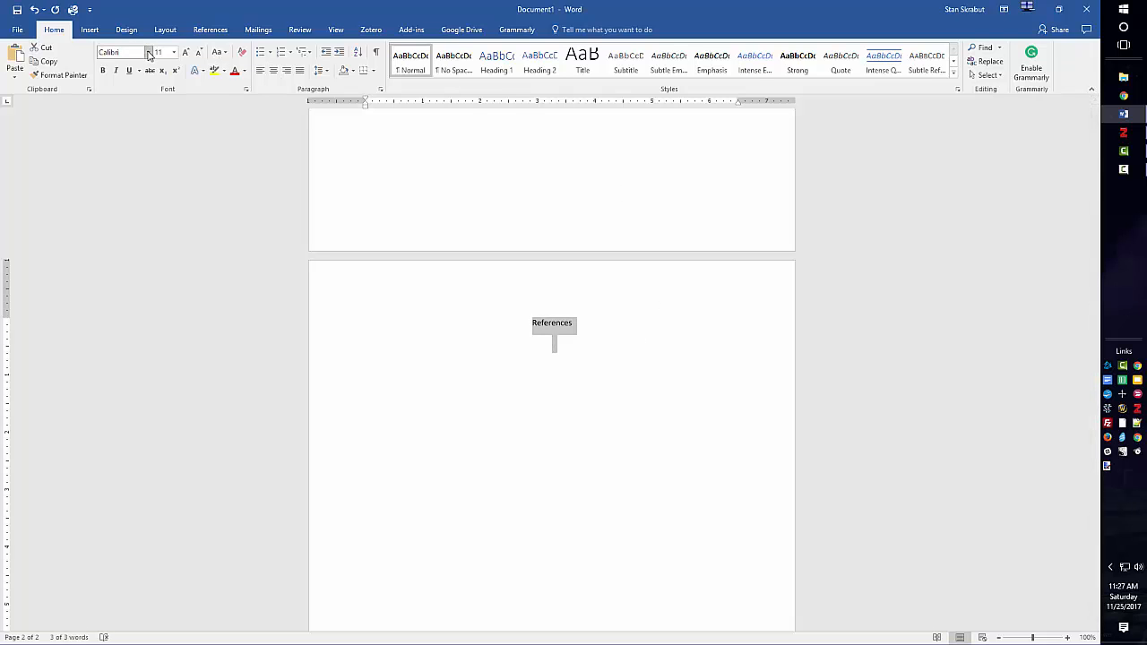
click(147, 52)
click(143, 124)
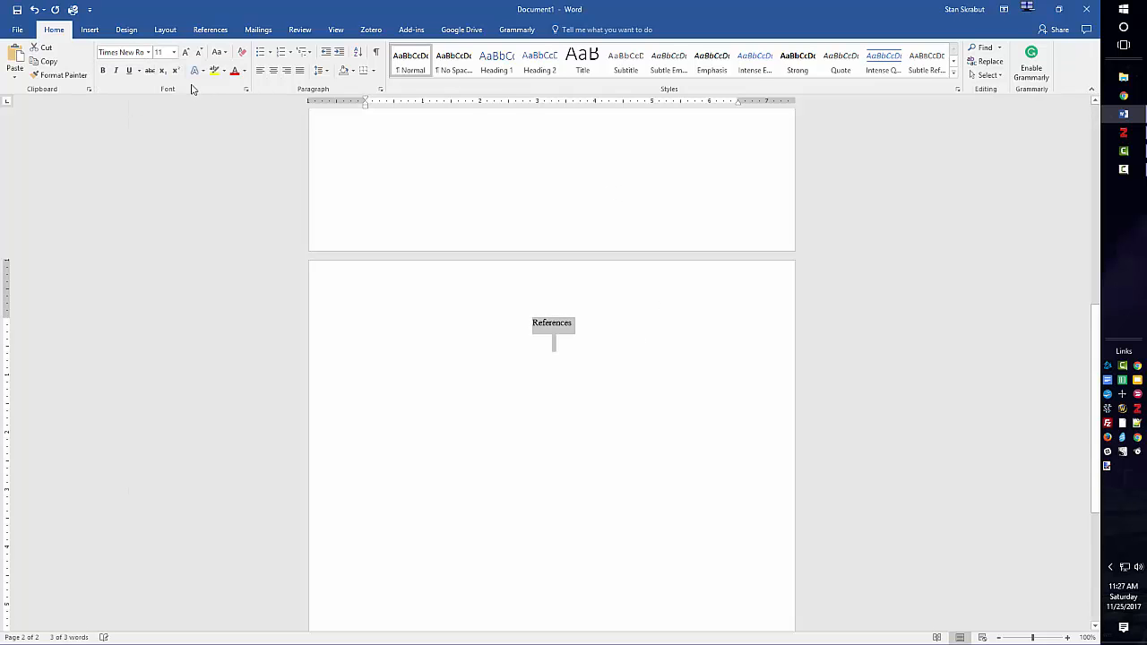
click(174, 51)
click(159, 112)
click(502, 368)
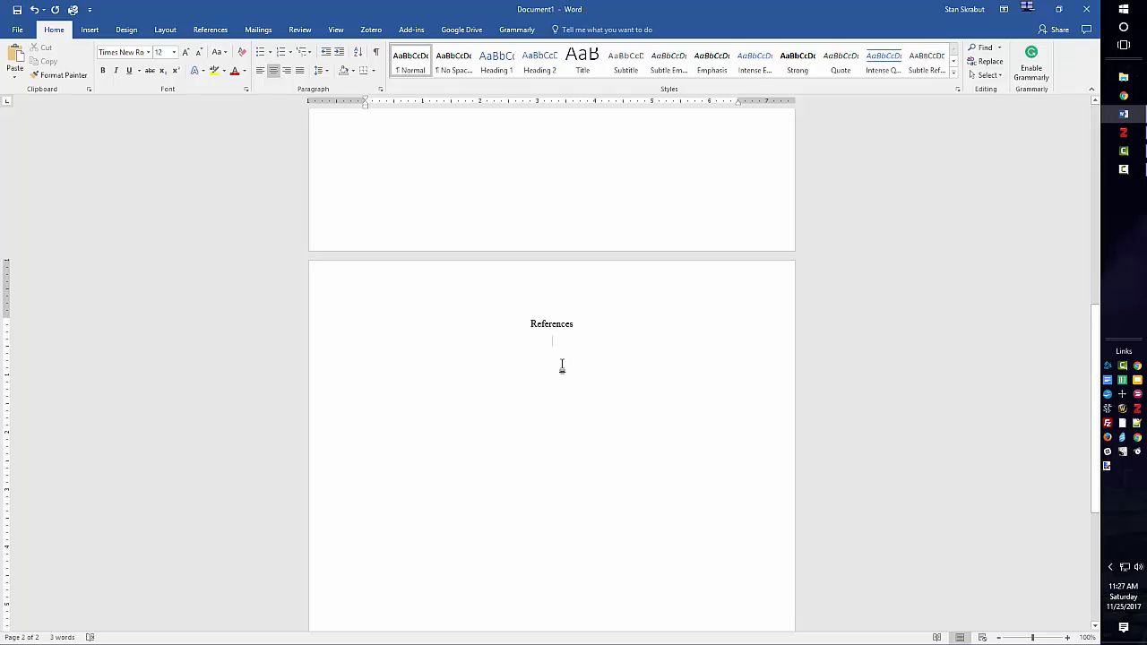
Step: Paste the copied bibliography below the References heading with its source formatting kept, and look through the entries
right_click(557, 345)
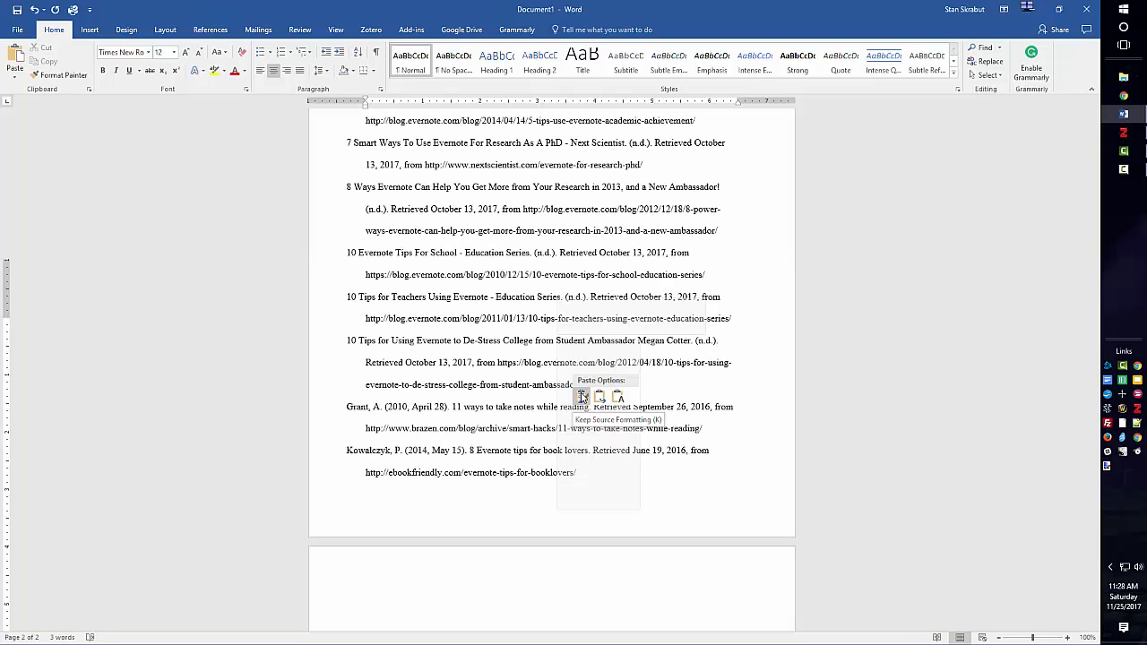
click(582, 397)
scroll(533, 411, up, 3)
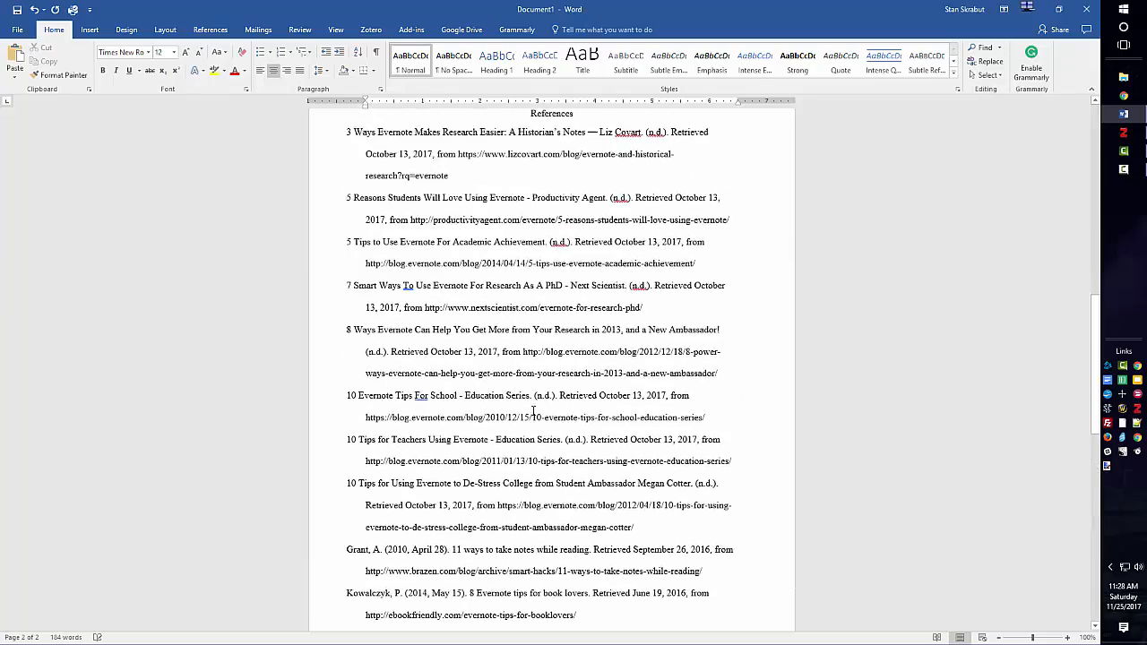
scroll(534, 411, up, 3)
scroll(533, 410, down, 2)
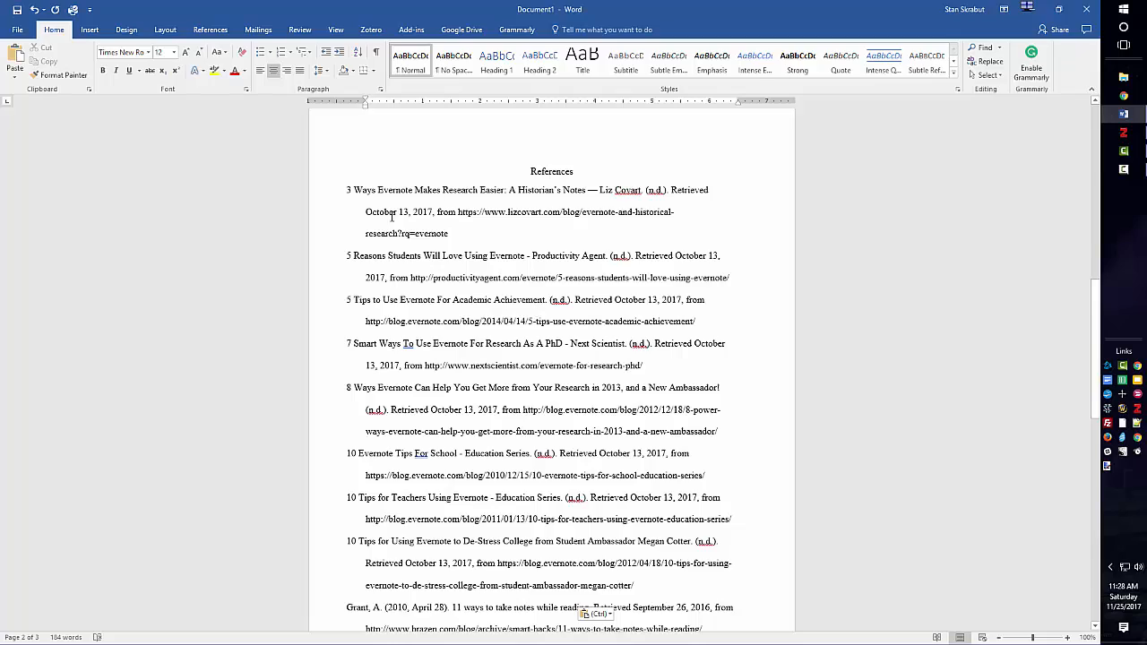
scroll(514, 334, down, 5)
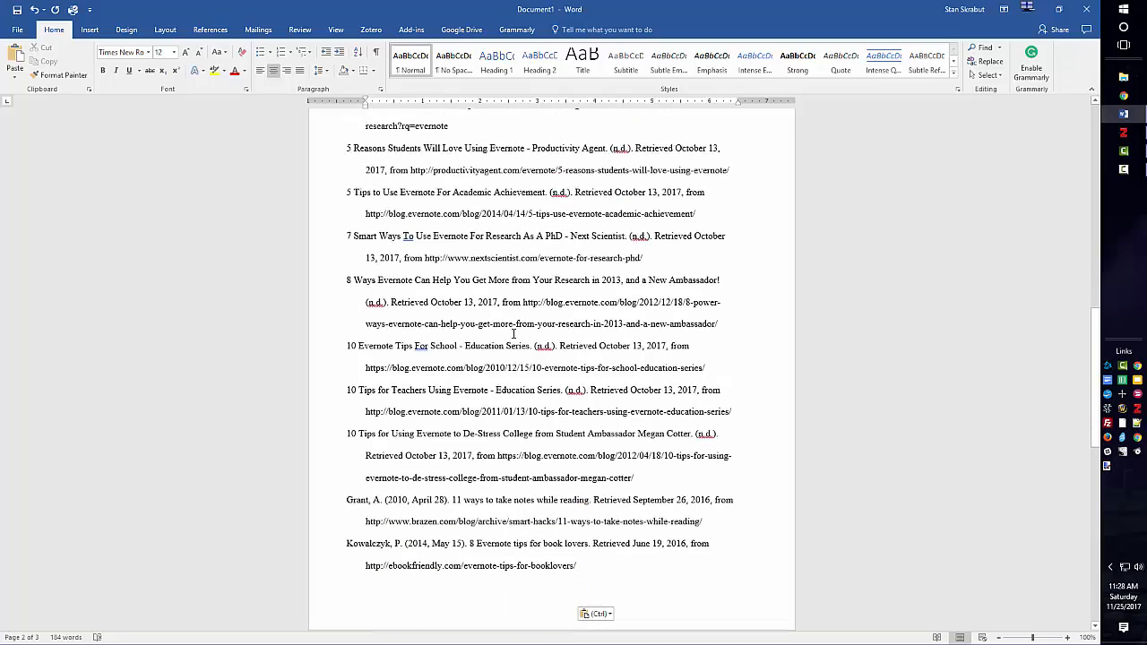
scroll(514, 333, up, 8)
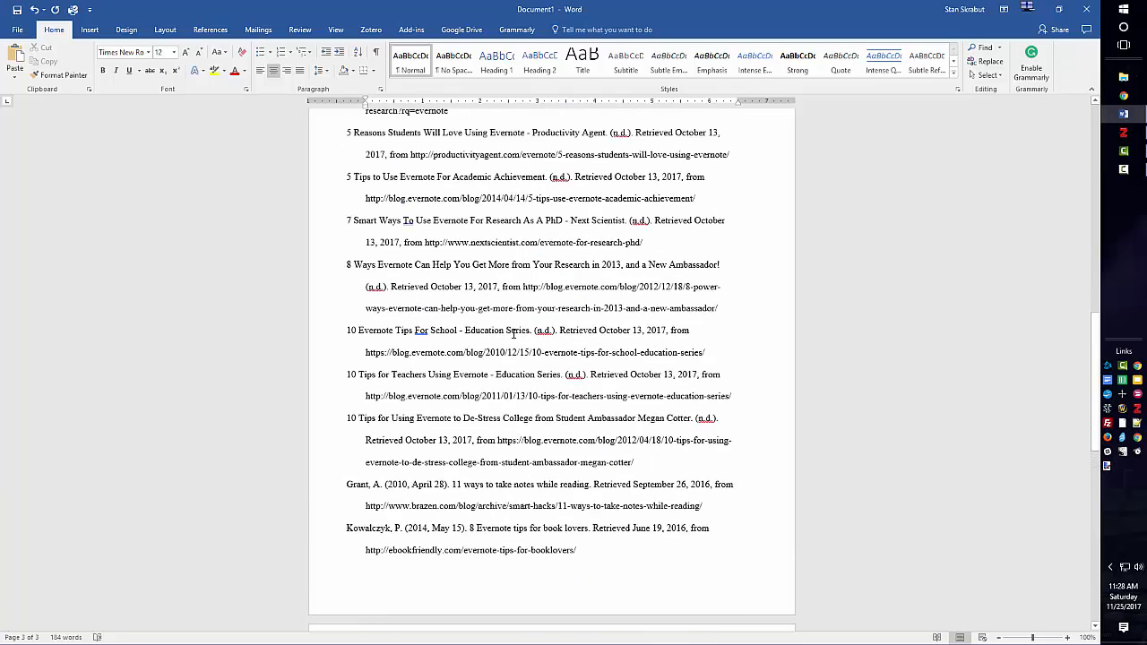
Step: Align the first lines of all reference entries with the page margin and give them a 0.5 inch hanging indent
scroll(513, 333, down, 2)
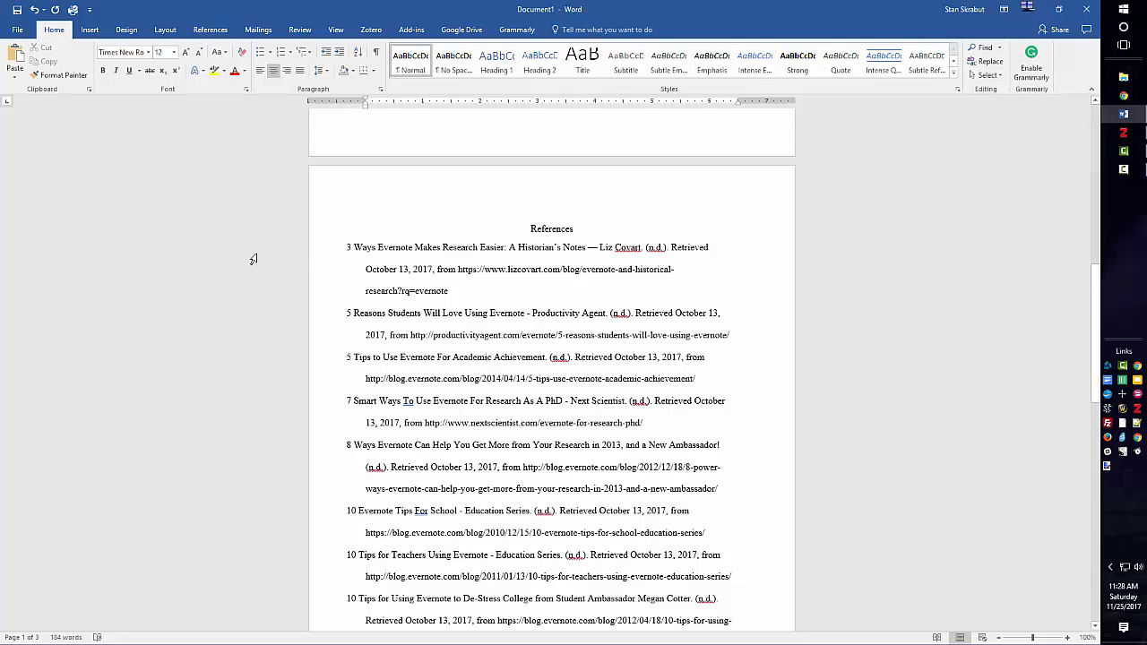
drag(347, 248, 584, 468)
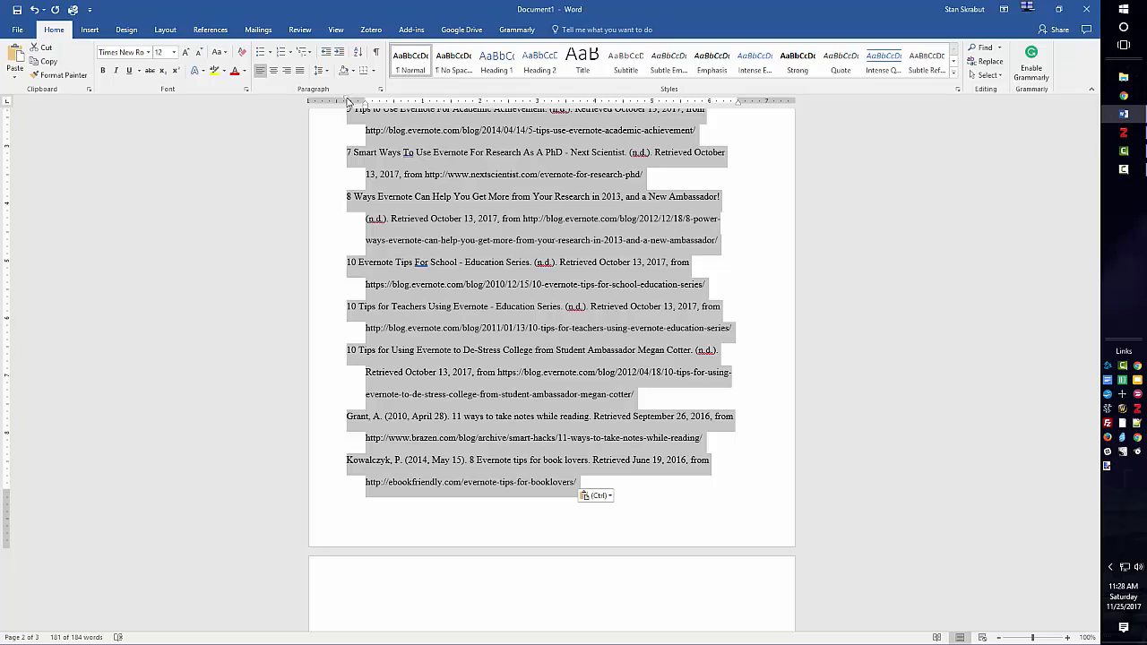
drag(348, 101, 365, 103)
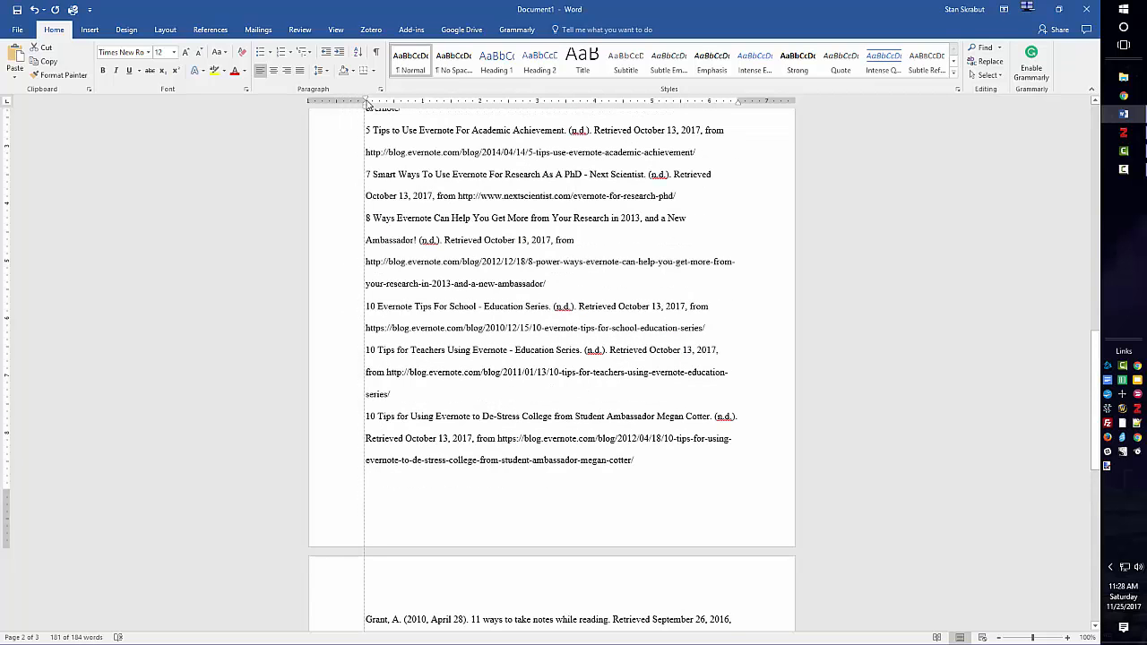
scroll(445, 226, up, 3)
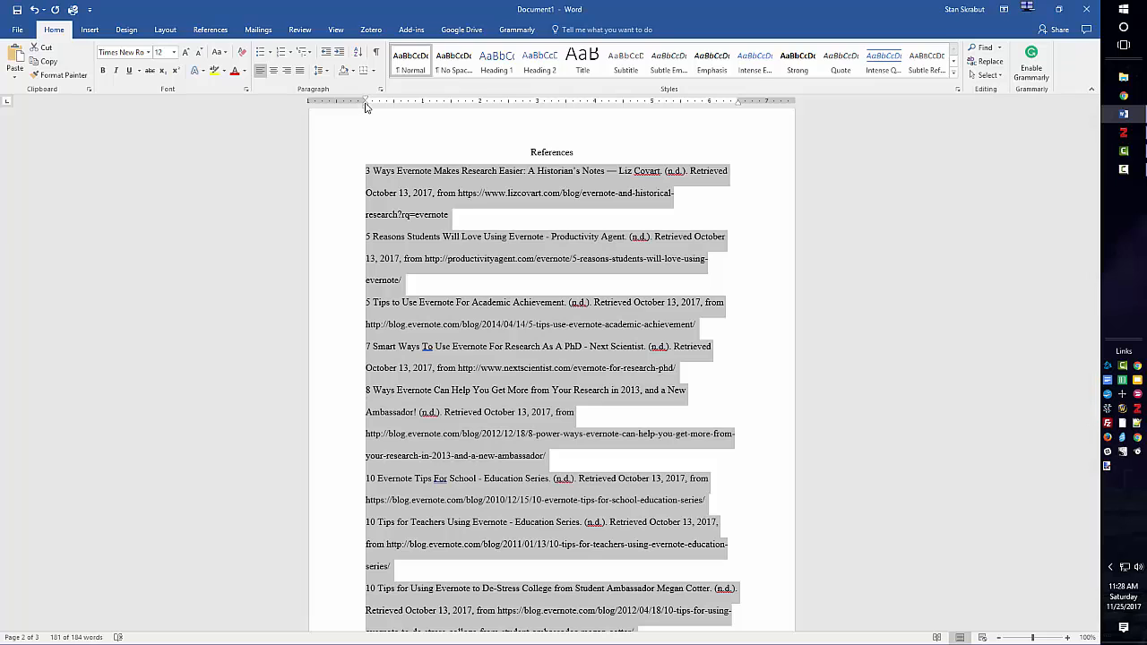
drag(366, 105, 395, 109)
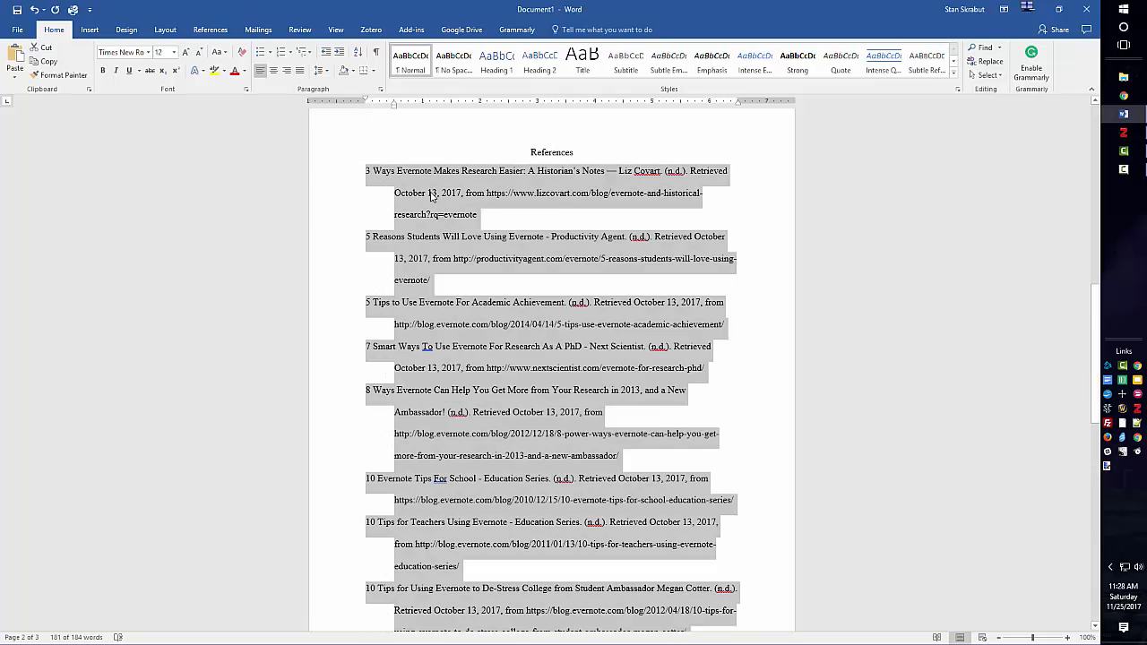
scroll(425, 268, down, 10)
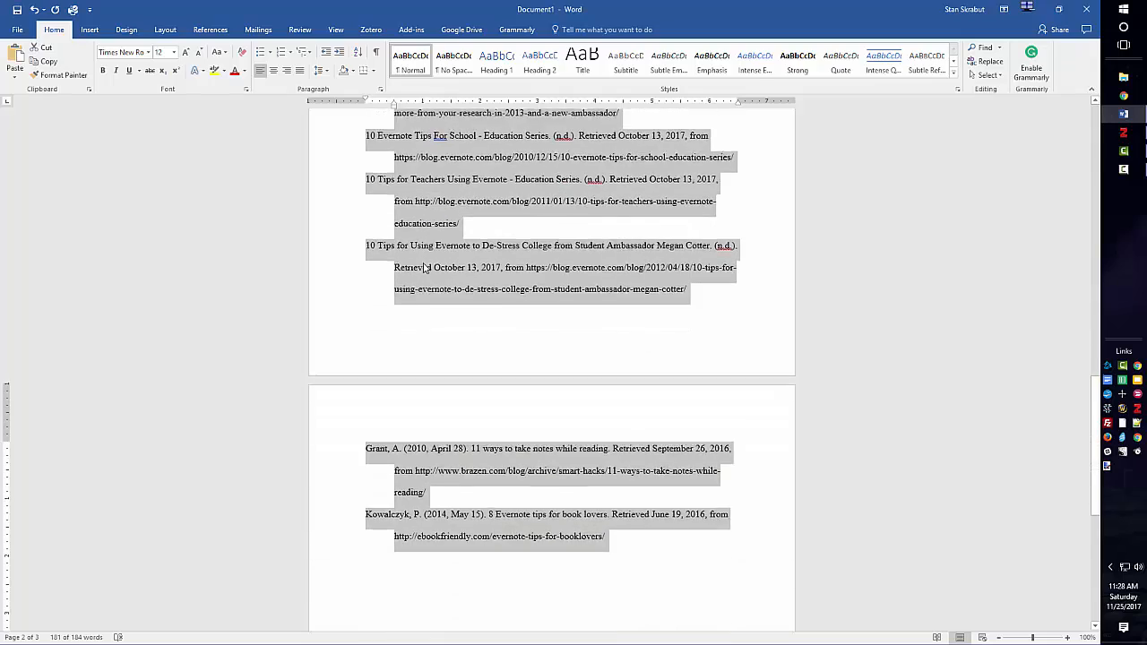
scroll(425, 268, up, 7)
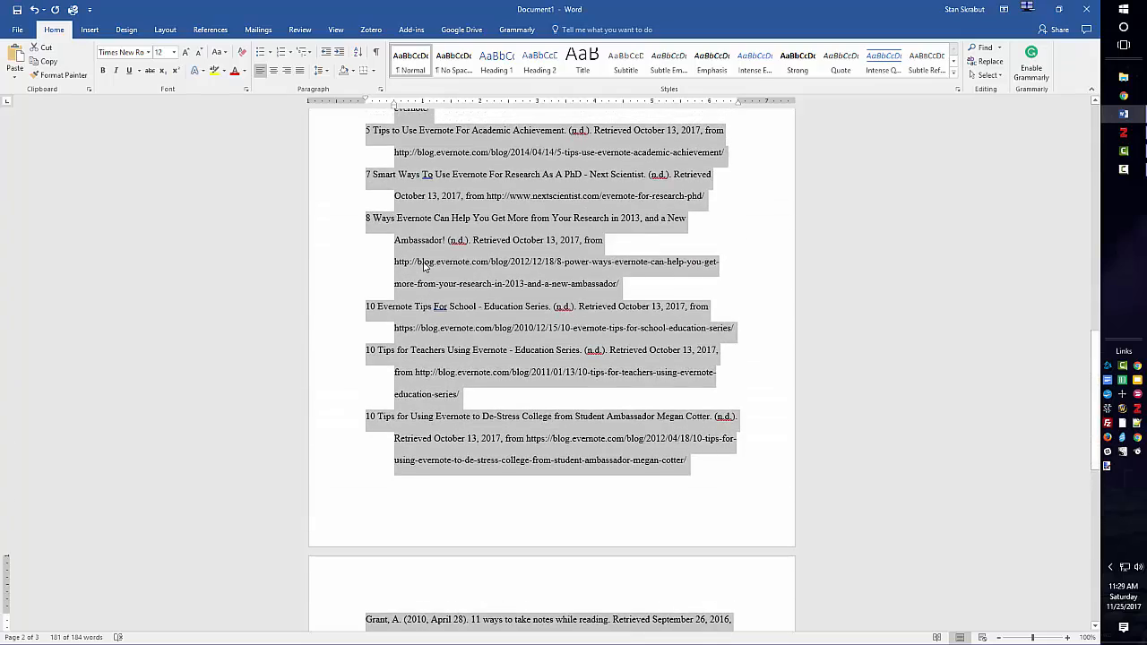
scroll(425, 266, up, 1)
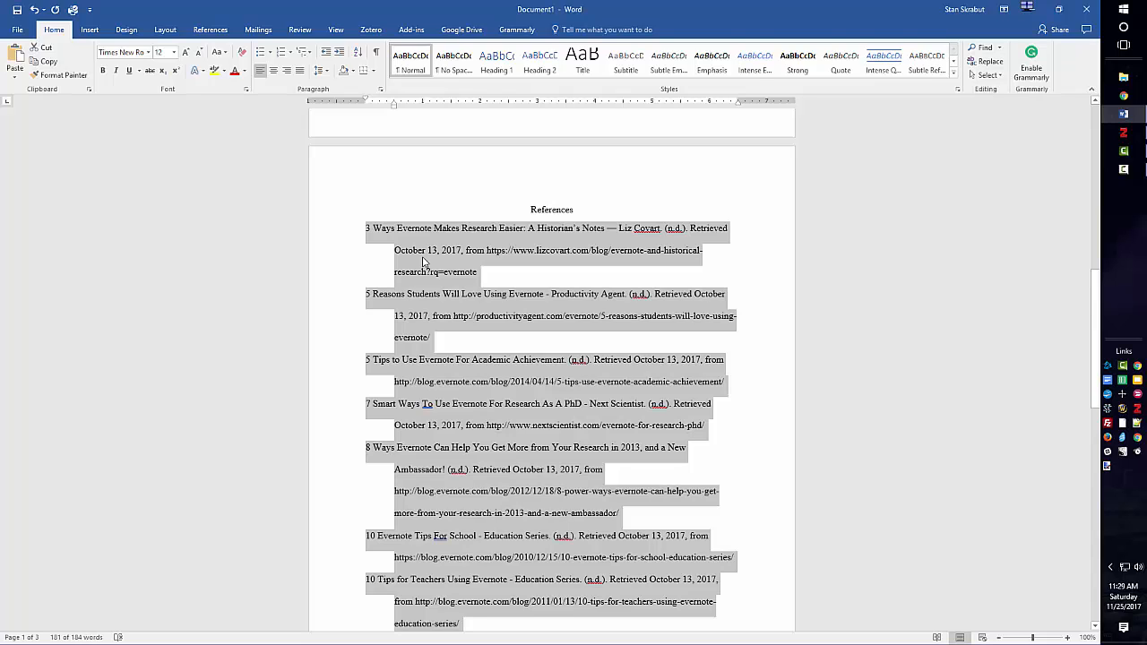
click(428, 250)
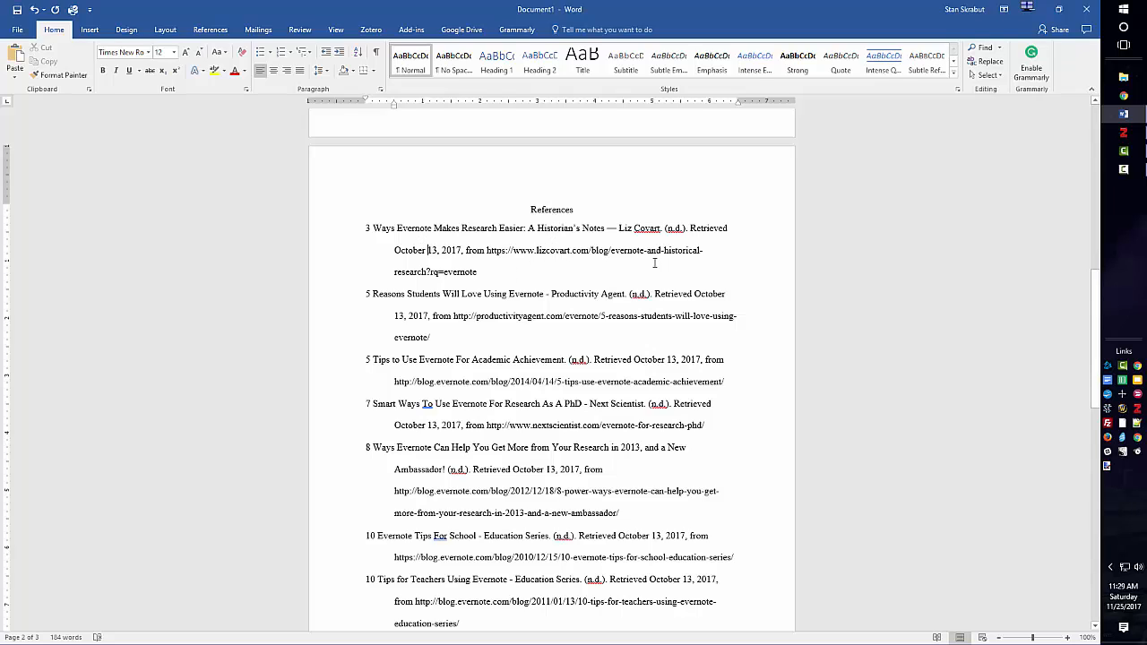
Step: Try to break the second reference entry manually after "October" and indent its continuation line with a tab
click(726, 295)
key(Return)
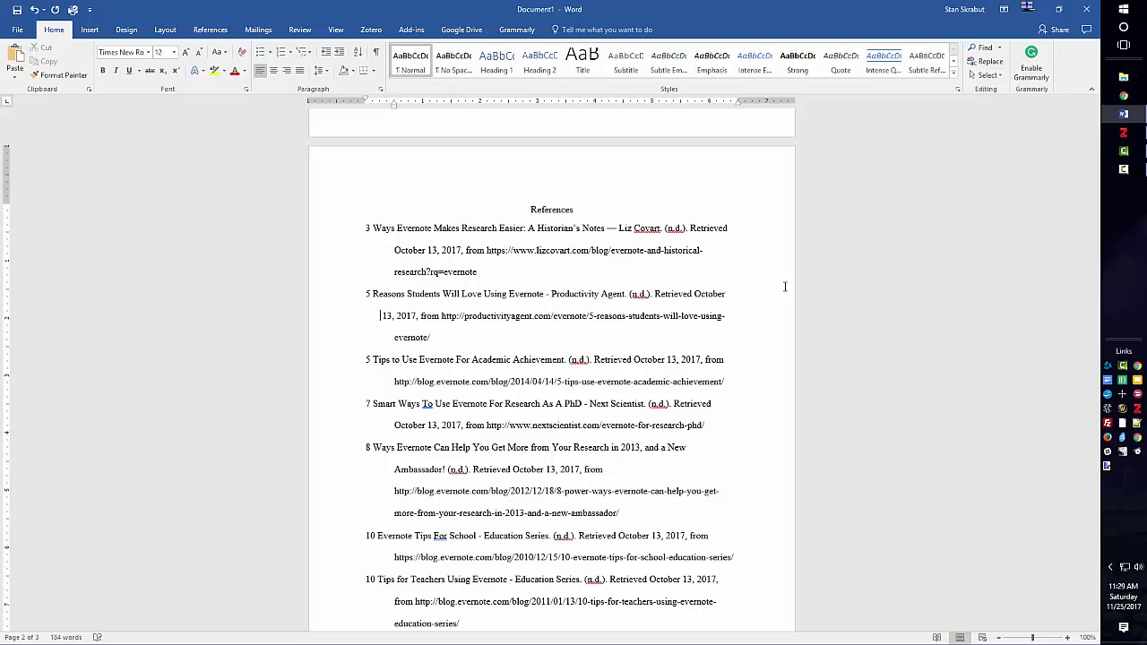
key(BackSpace)
key(BackSpace)
key(BackSpace)
key(BackSpace)
key(BackSpace)
key(BackSpace)
key(BackSpace)
key(BackSpace)
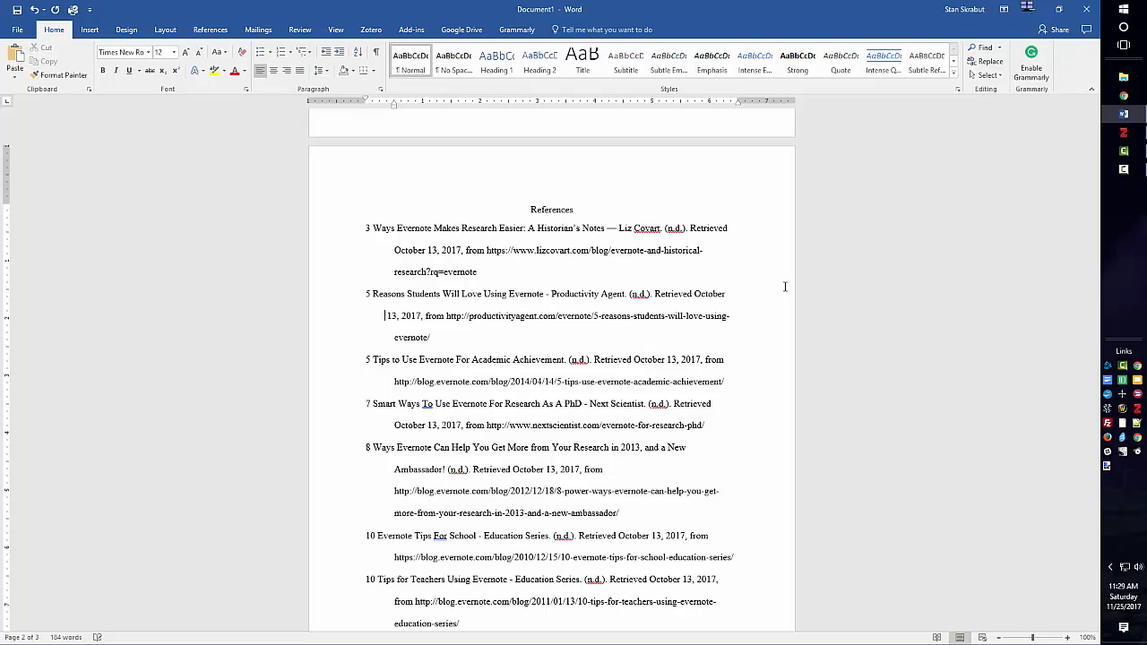
key(Tab)
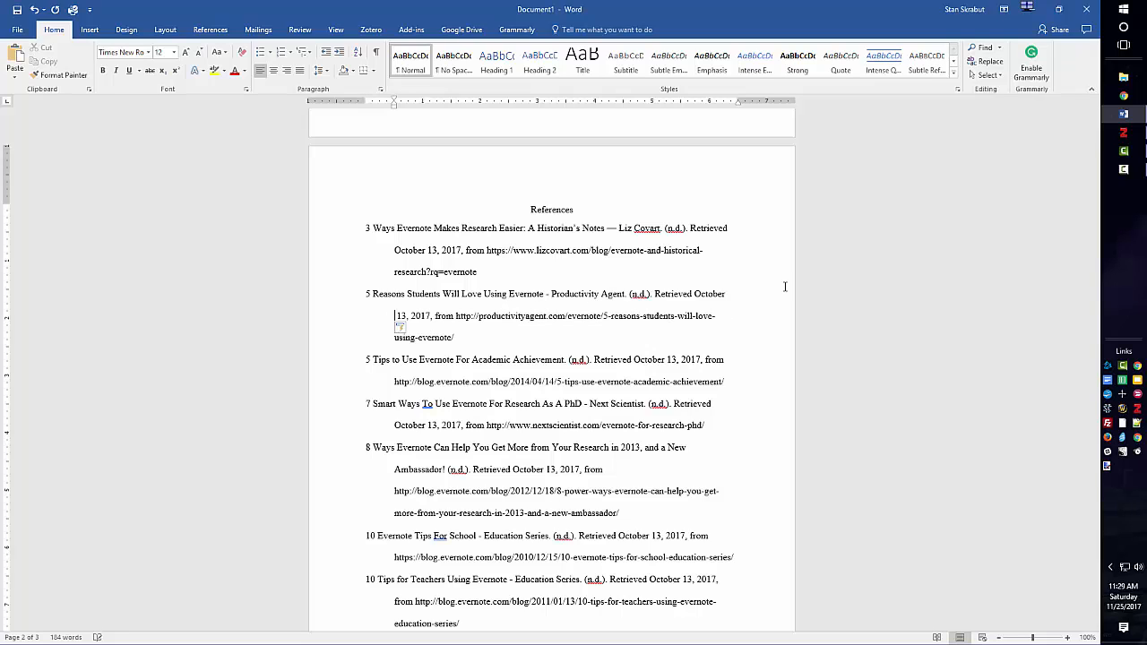
key(Delete)
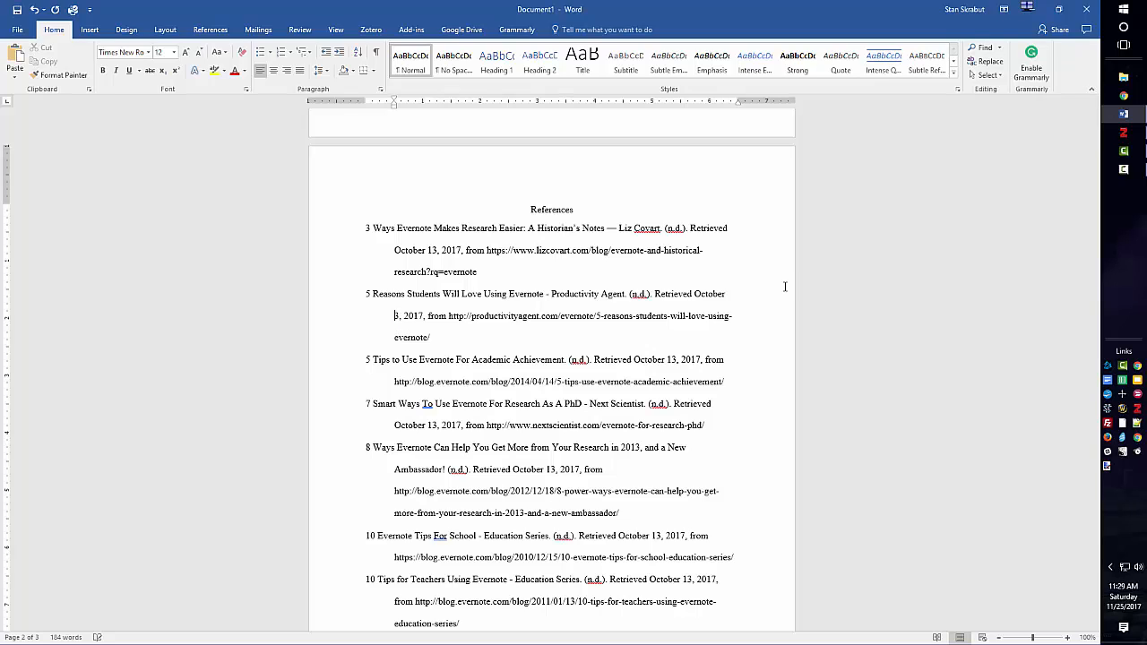
text(1)
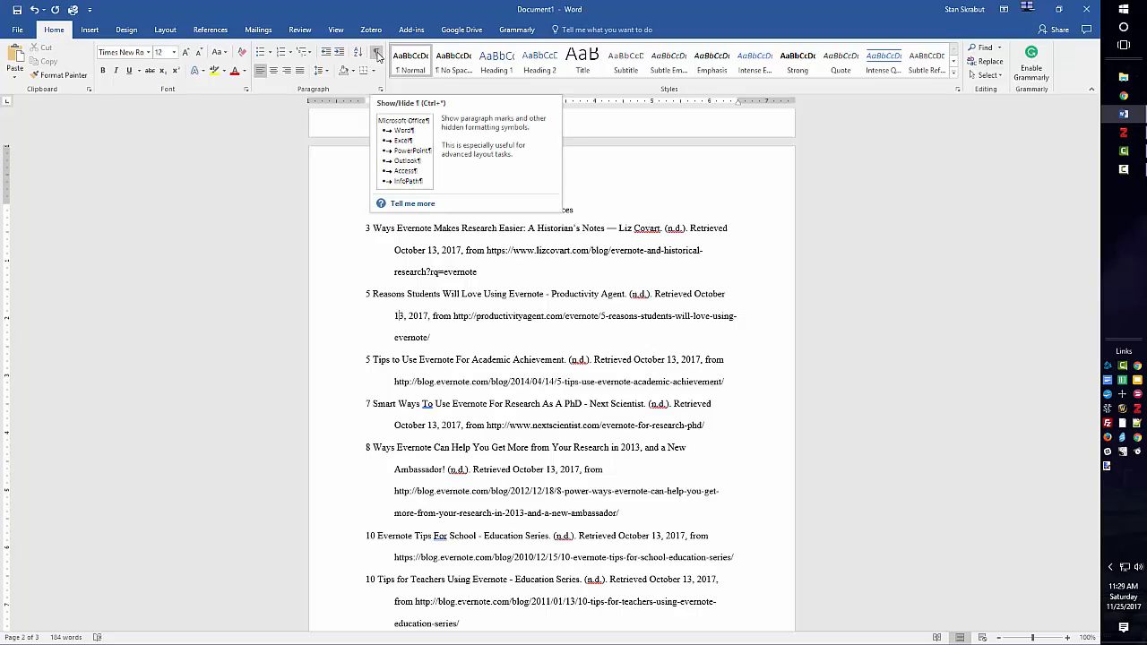
Step: Show the formatting marks, remove the paragraph break after "October" in the second reference entry, and hide the marks again
click(377, 56)
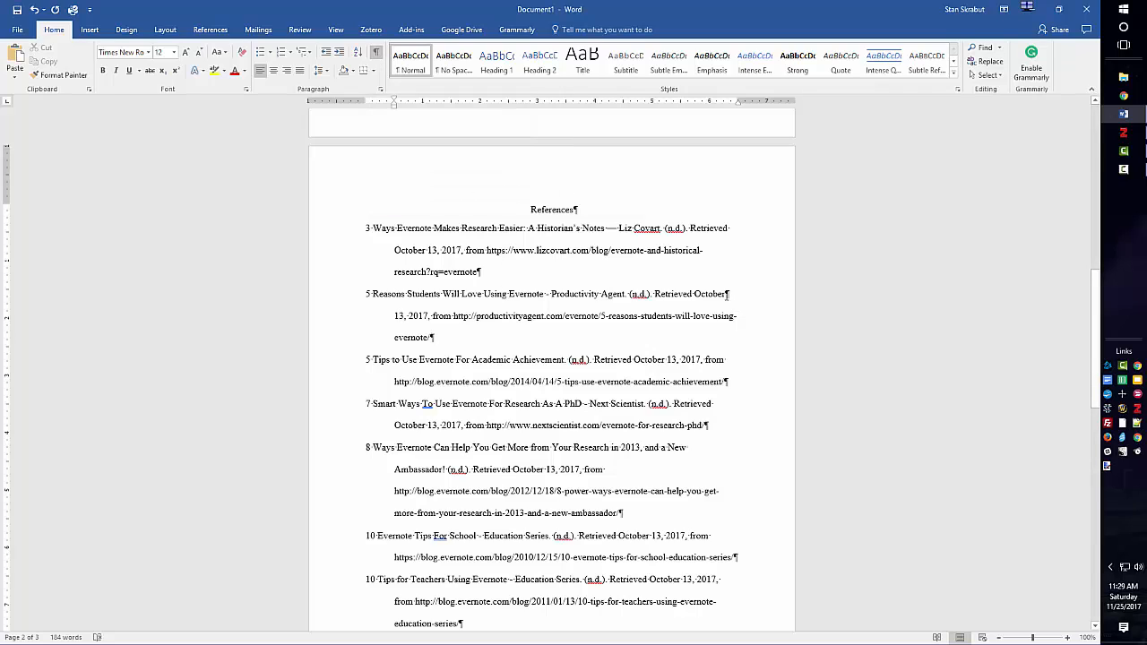
double_click(727, 296)
scroll(541, 361, down, 5)
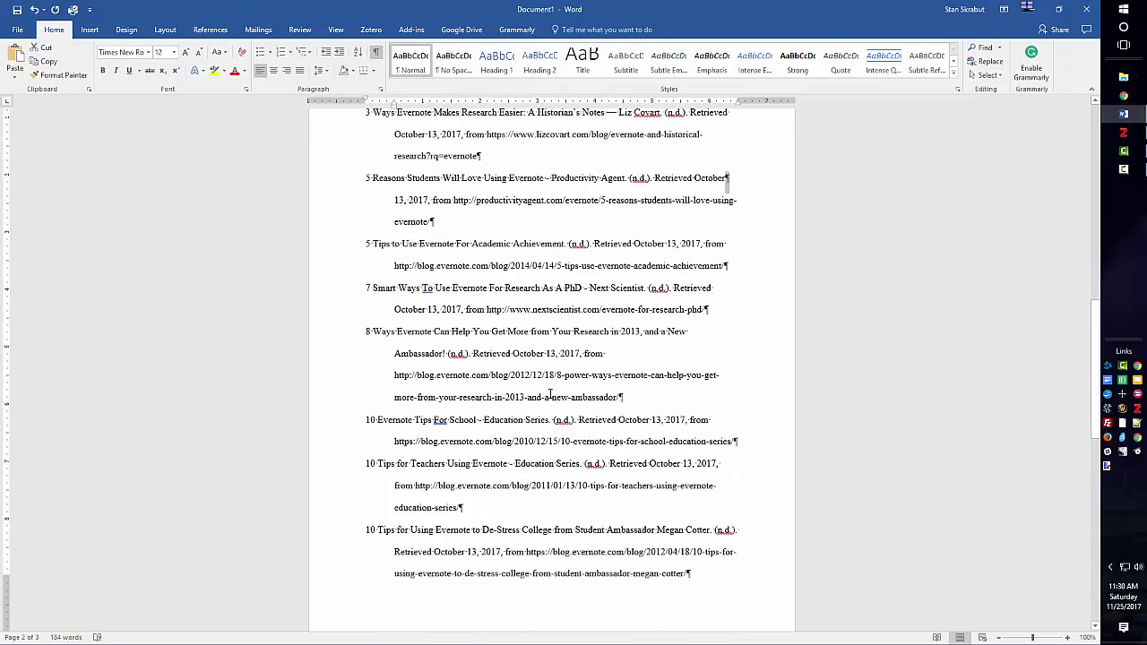
scroll(599, 381, up, 5)
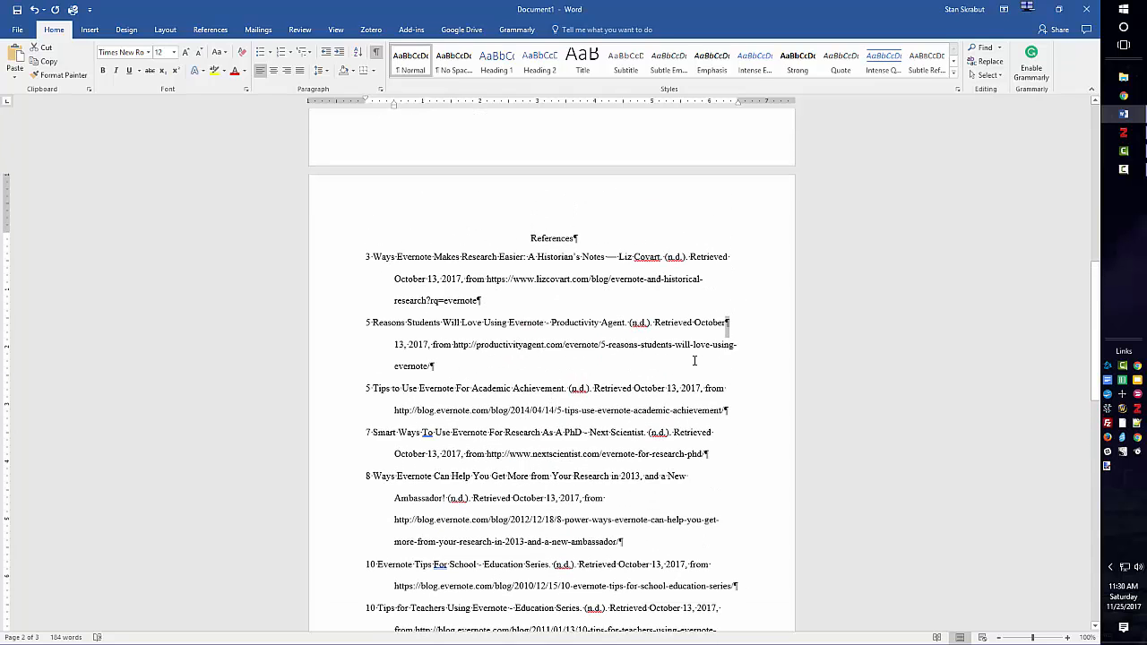
key(Delete)
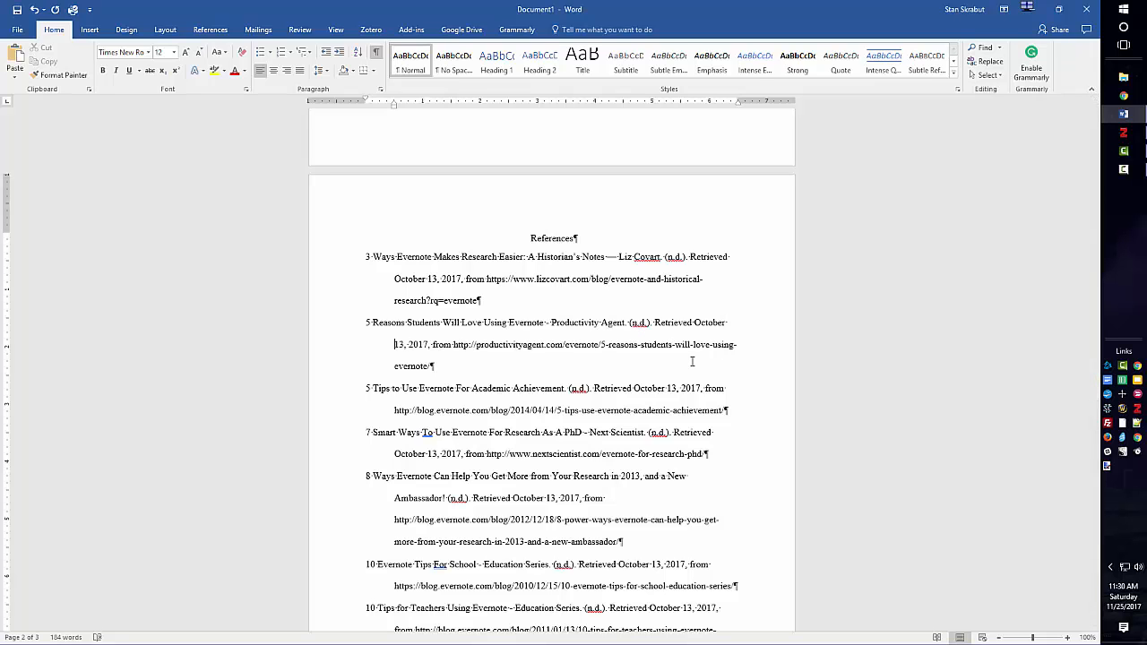
scroll(510, 333, up, 3)
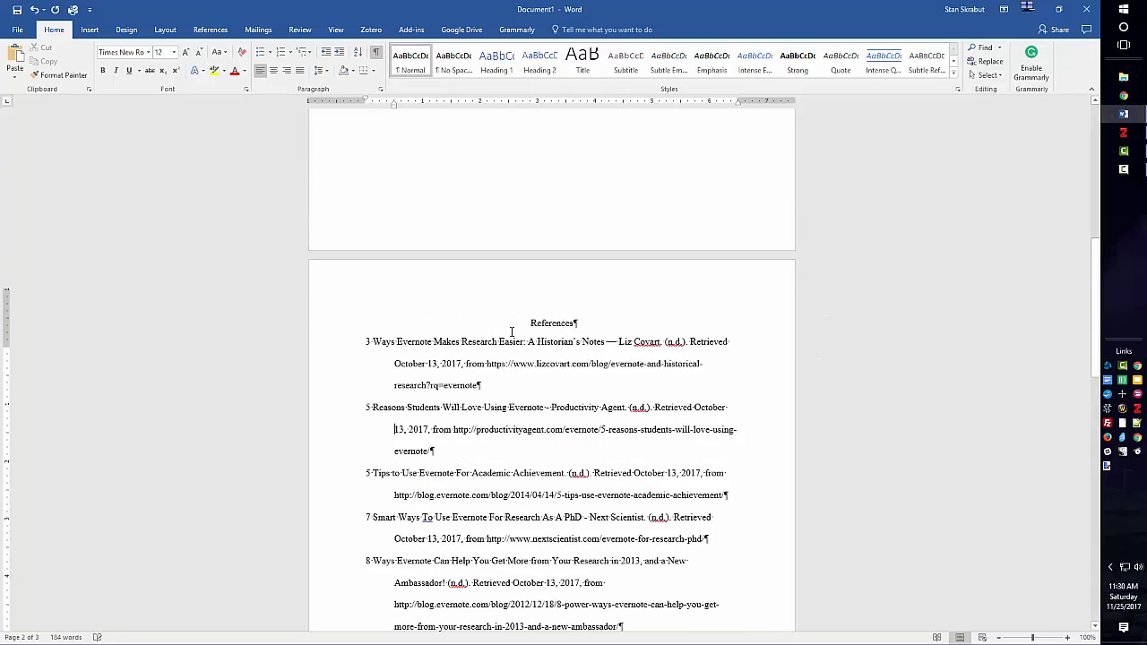
scroll(513, 333, down, 8)
scroll(516, 334, up, 8)
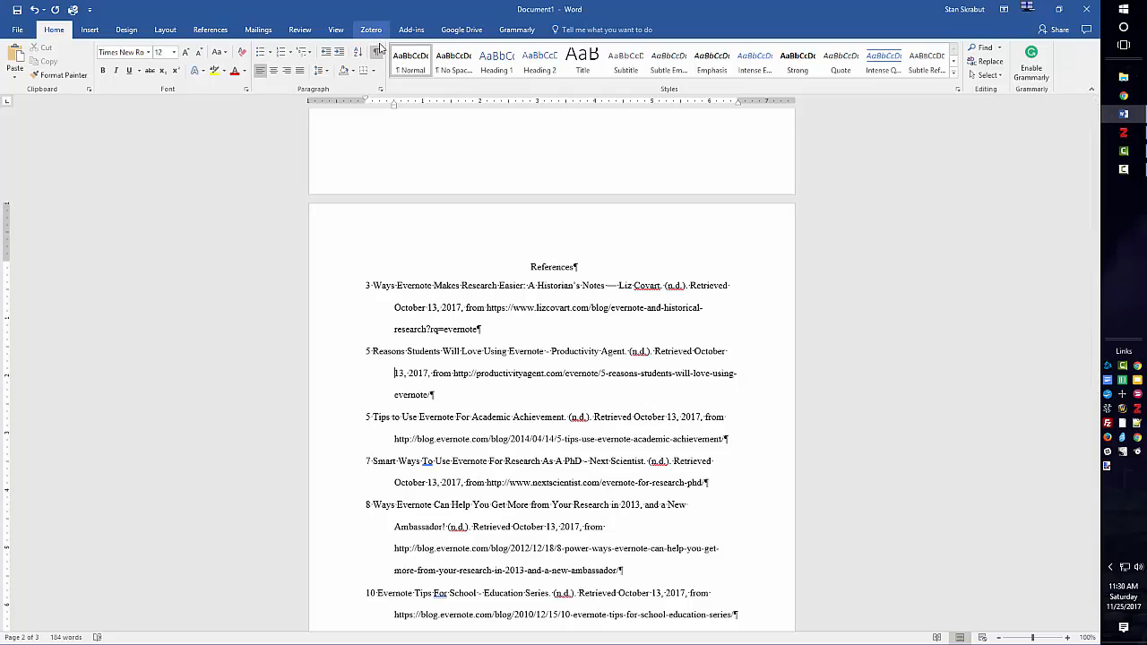
click(375, 51)
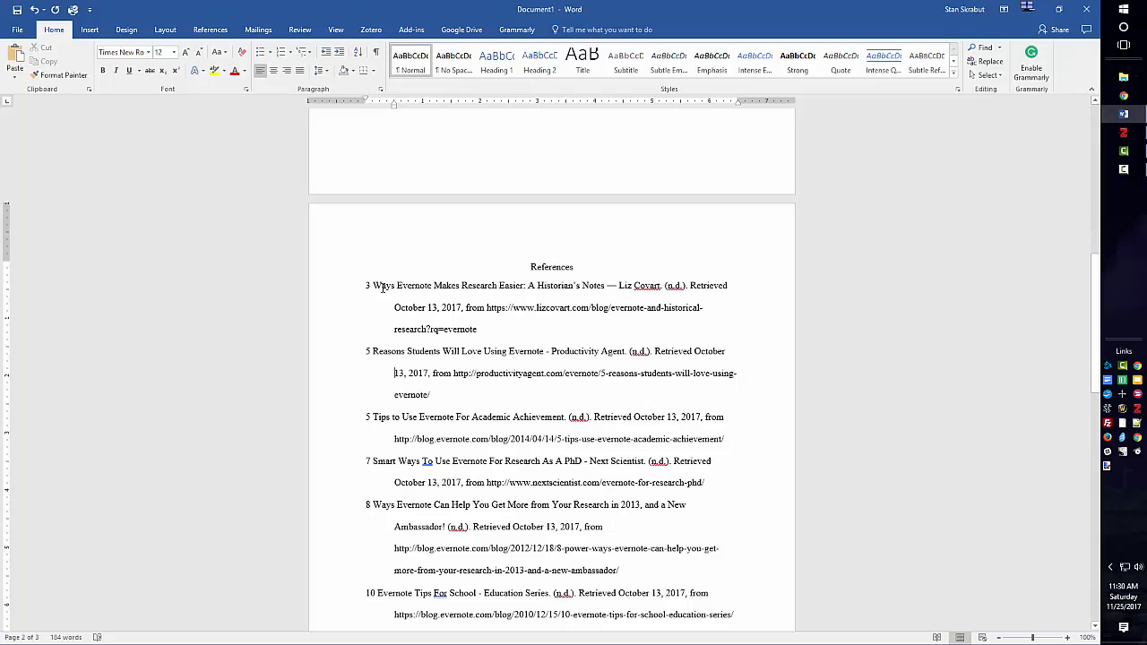
Step: Apply the Hanging special indentation to the first two reference entries through their paragraph settings
scroll(475, 408, down, 12)
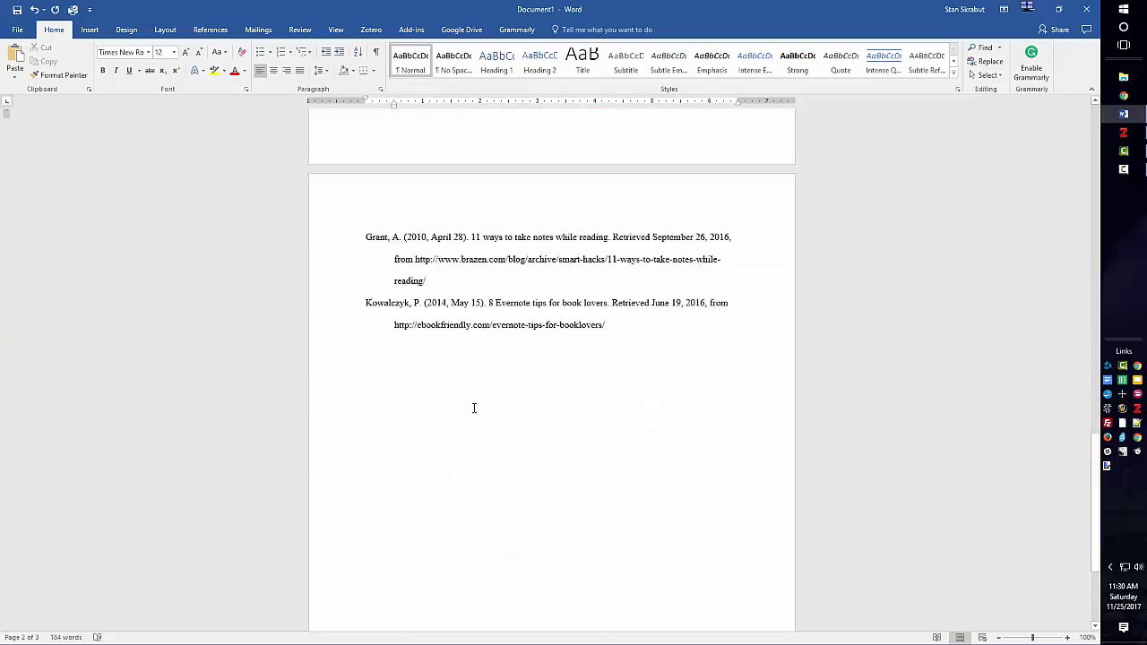
scroll(474, 408, up, 12)
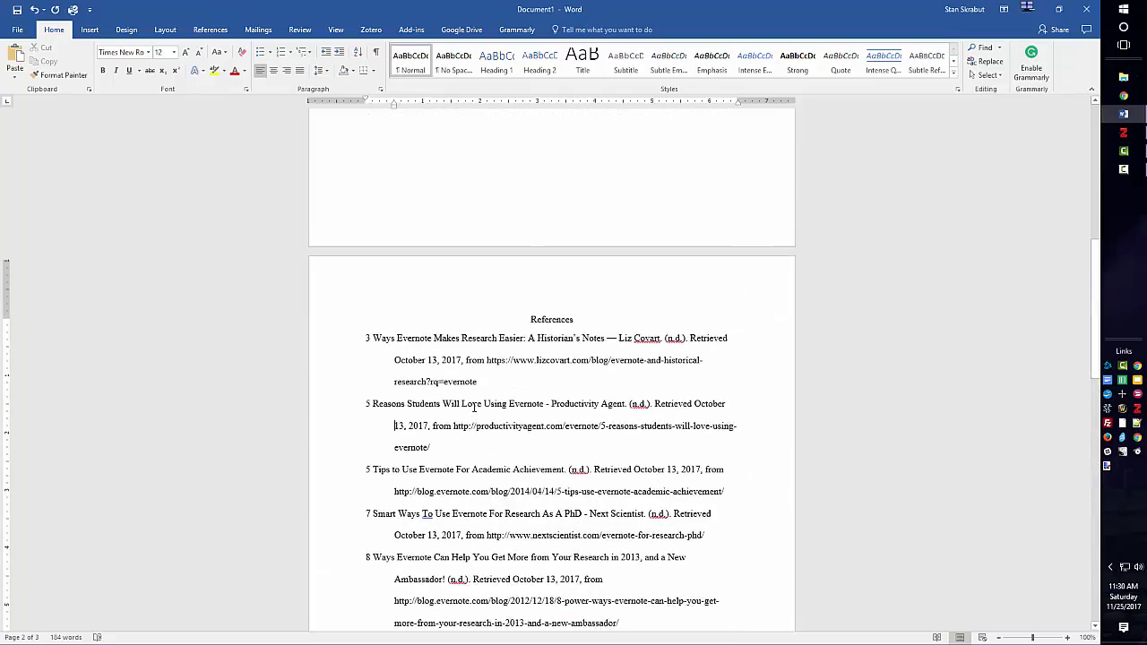
scroll(474, 407, down, 3)
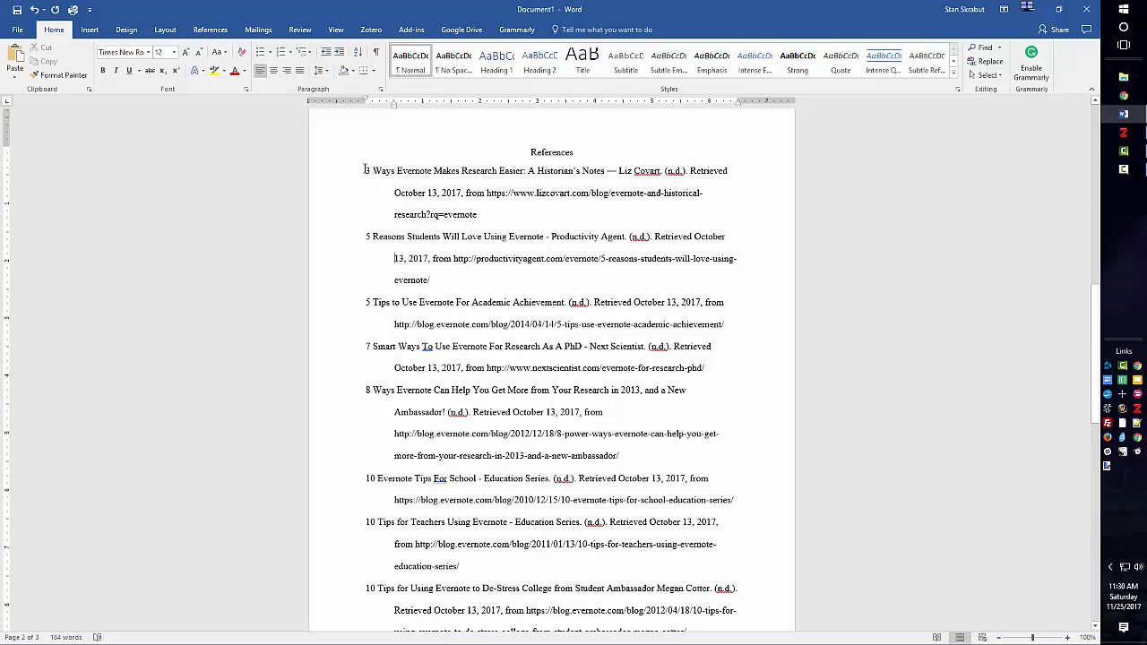
drag(377, 192, 432, 279)
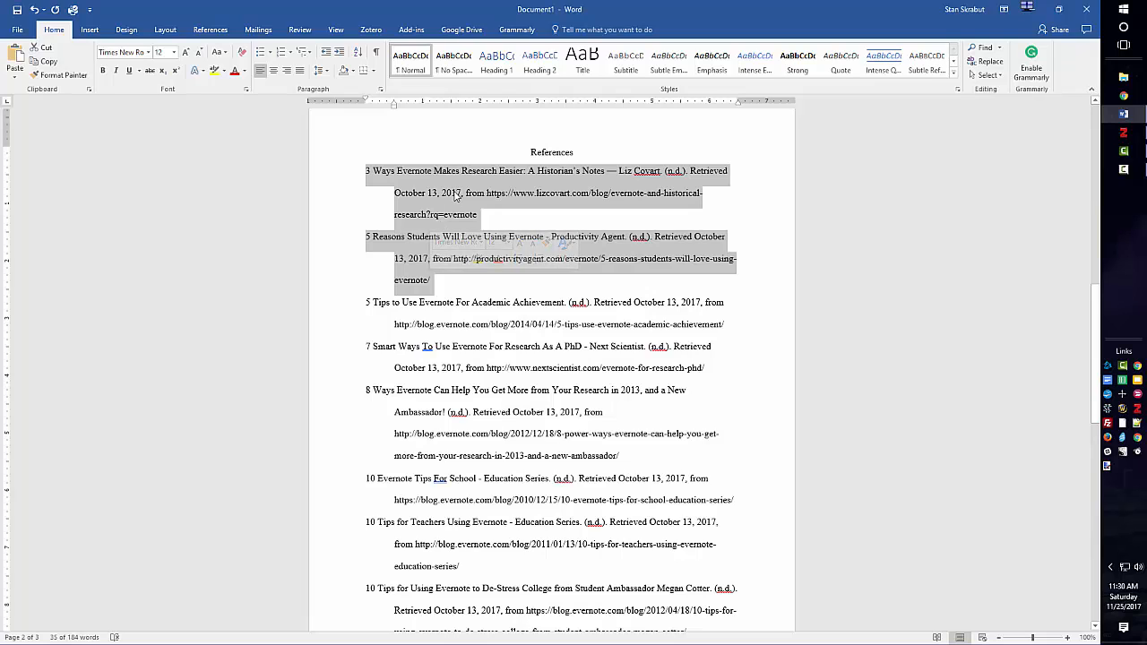
right_click(500, 186)
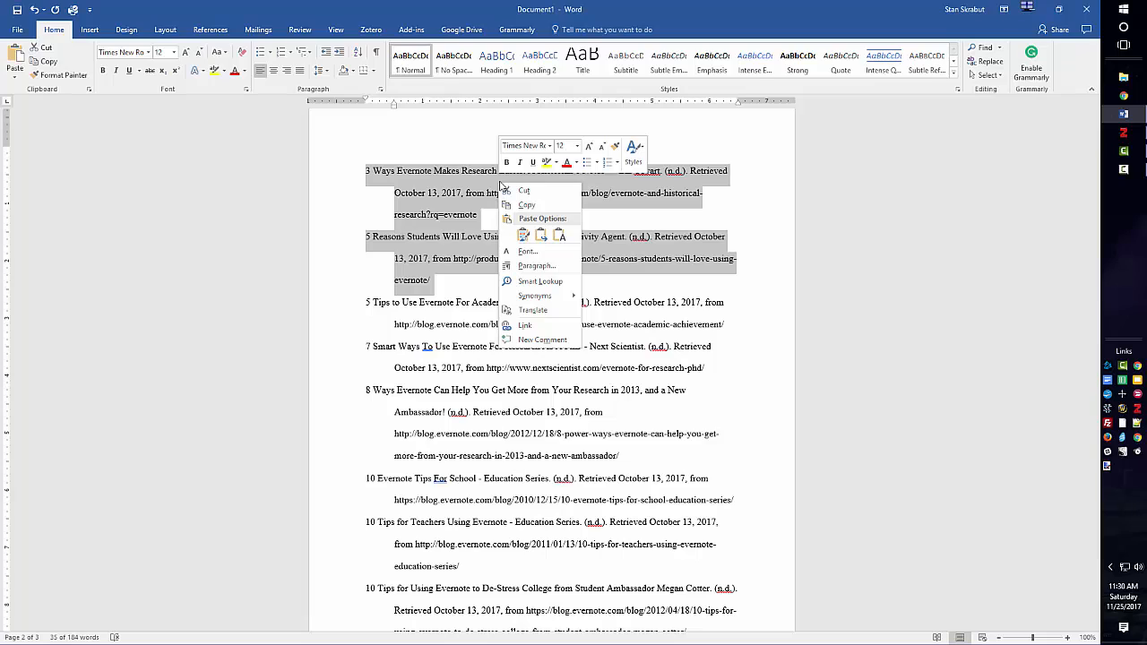
click(809, 224)
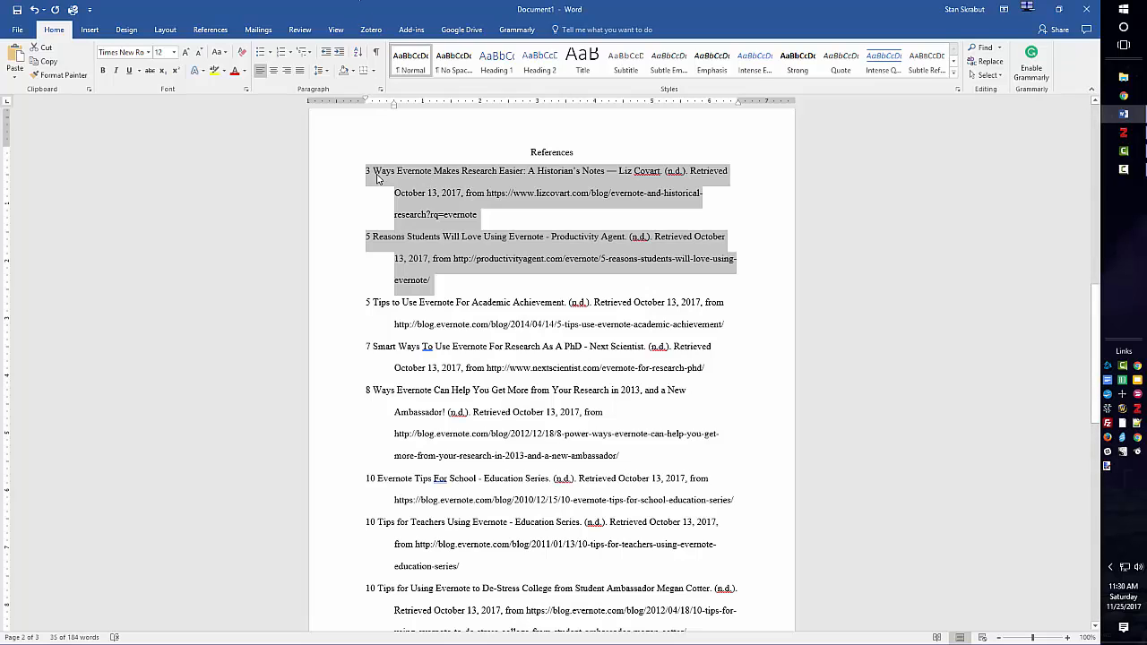
right_click(468, 183)
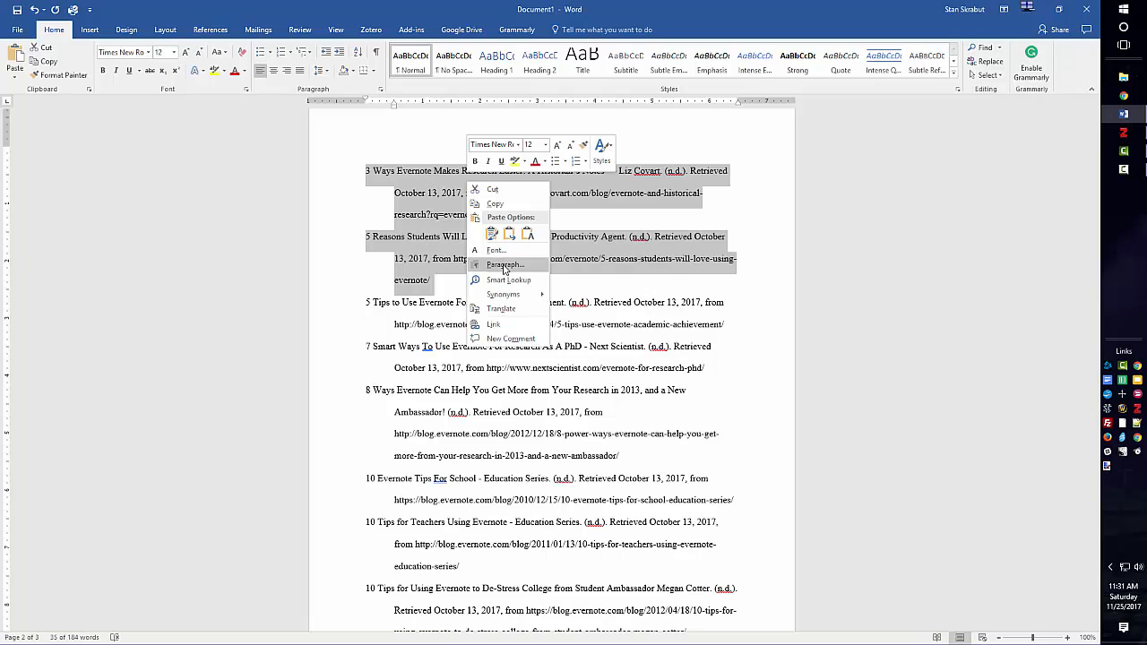
click(504, 265)
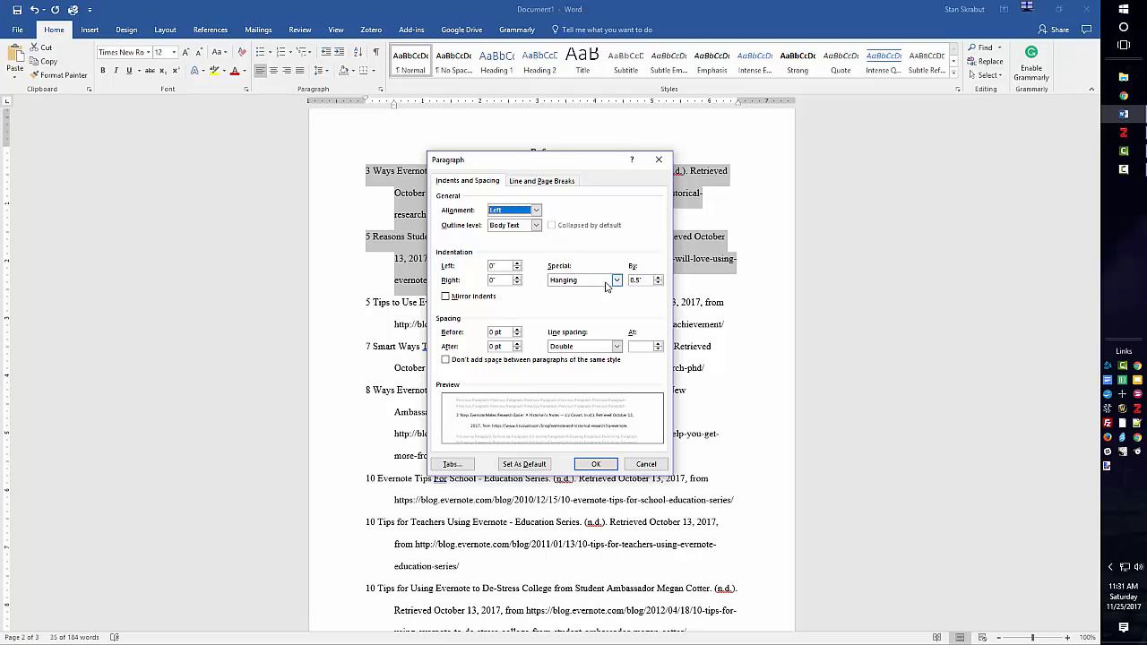
click(617, 282)
click(581, 308)
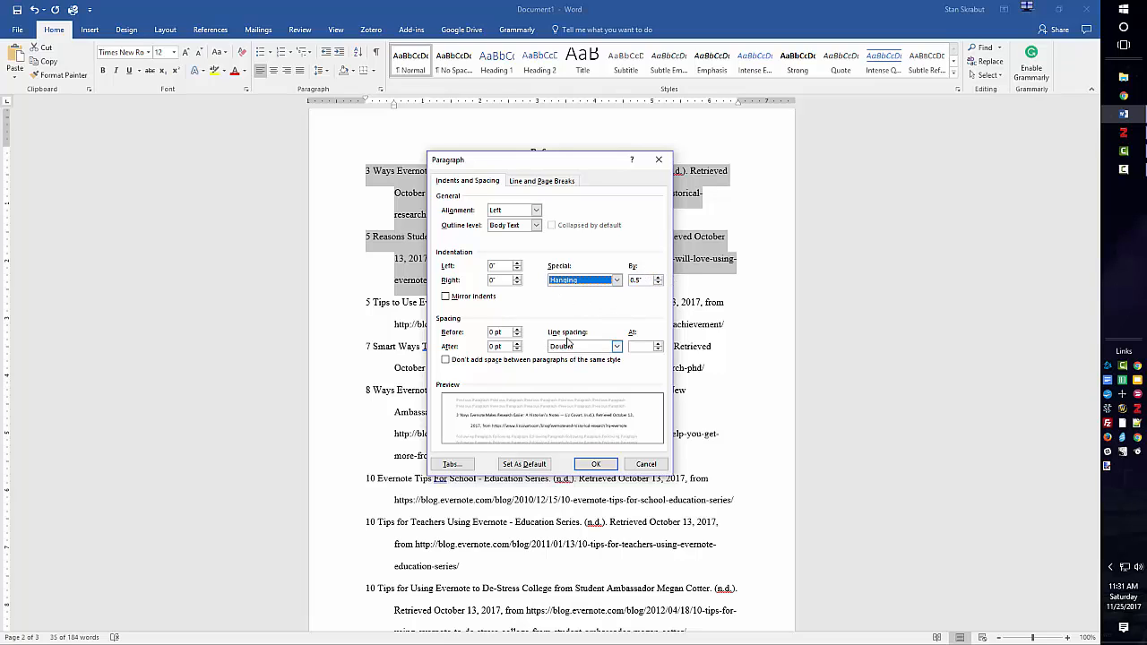
click(596, 463)
click(502, 289)
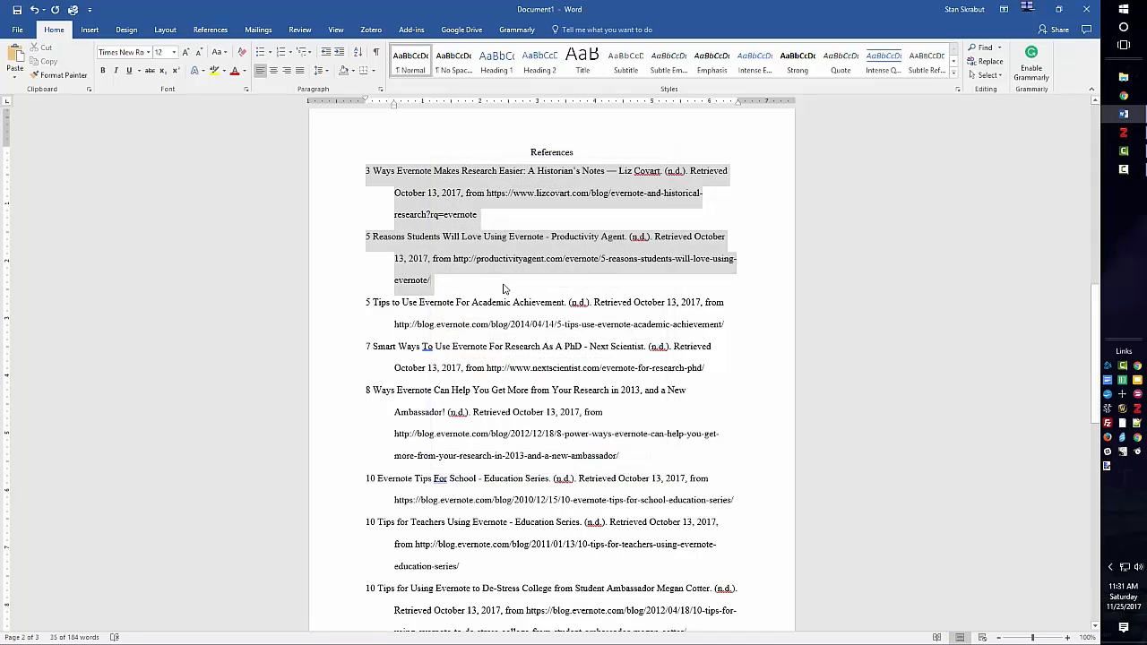
click(503, 289)
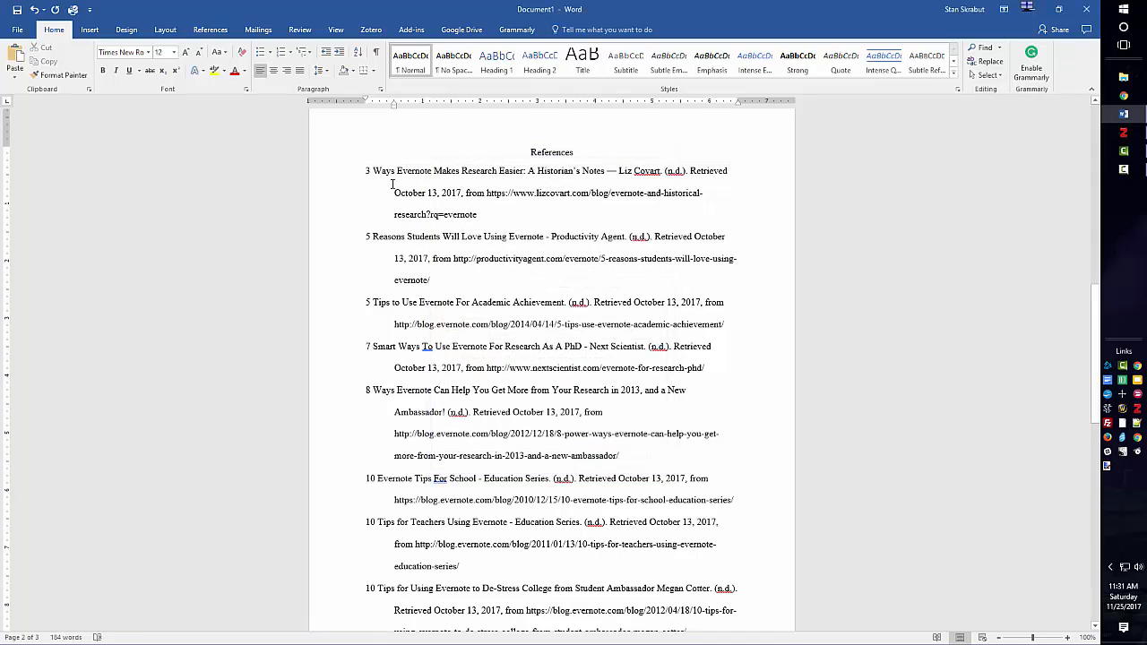
Step: Start a new style from the formatting of the first two entries, name it "Reference", and open its detailed settings
shift+click(366, 170)
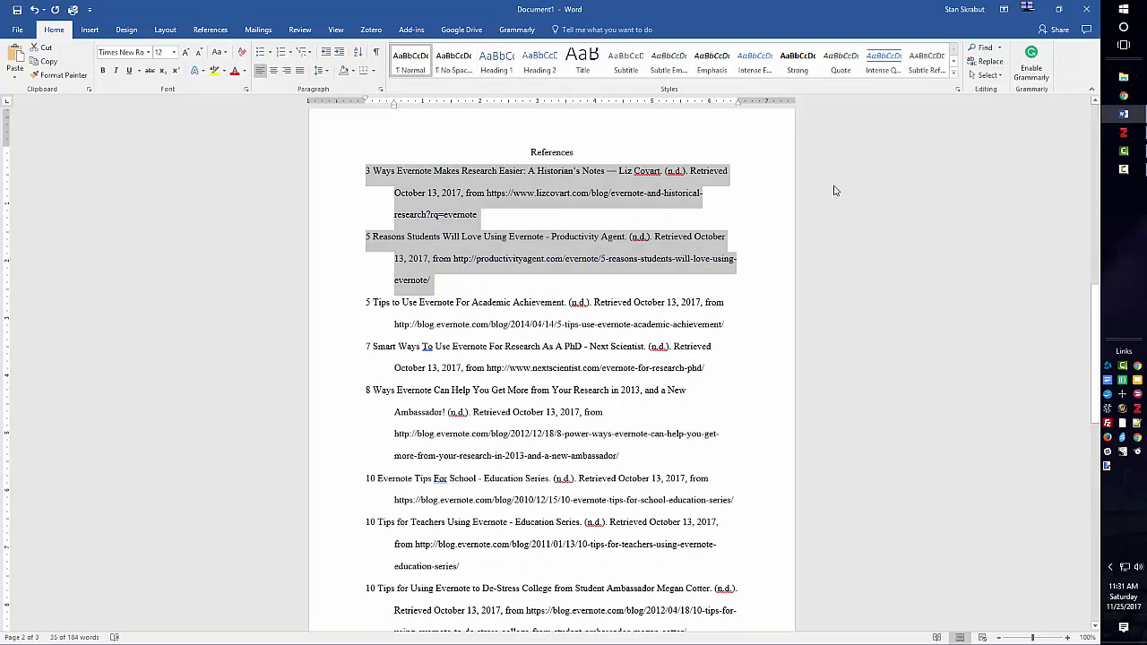
click(954, 74)
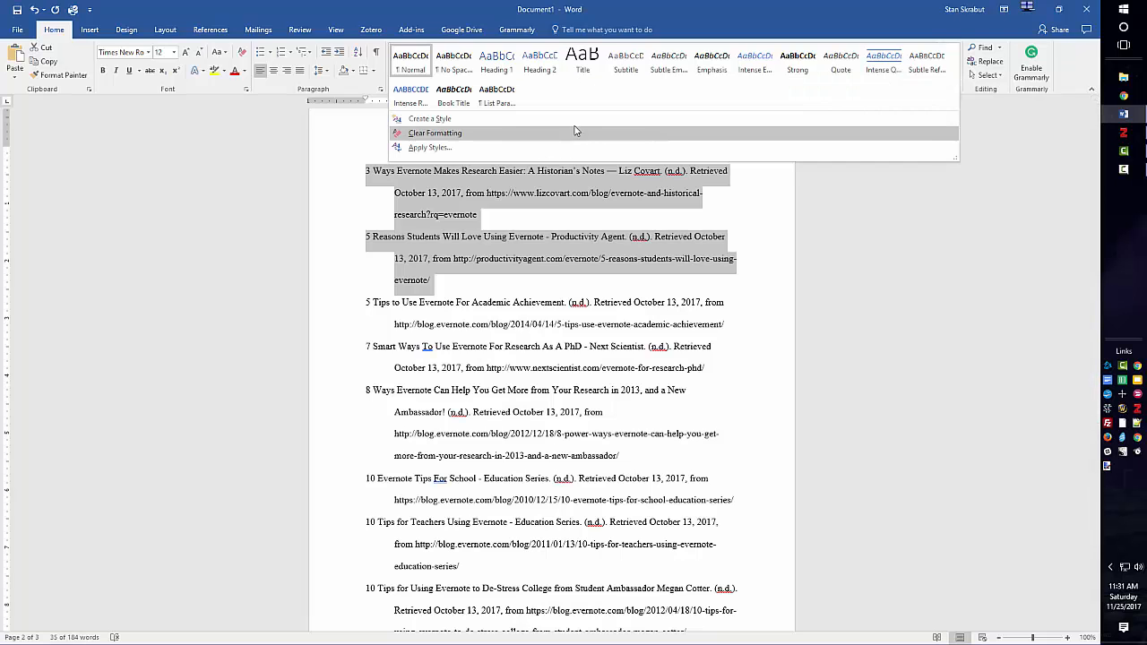
click(417, 119)
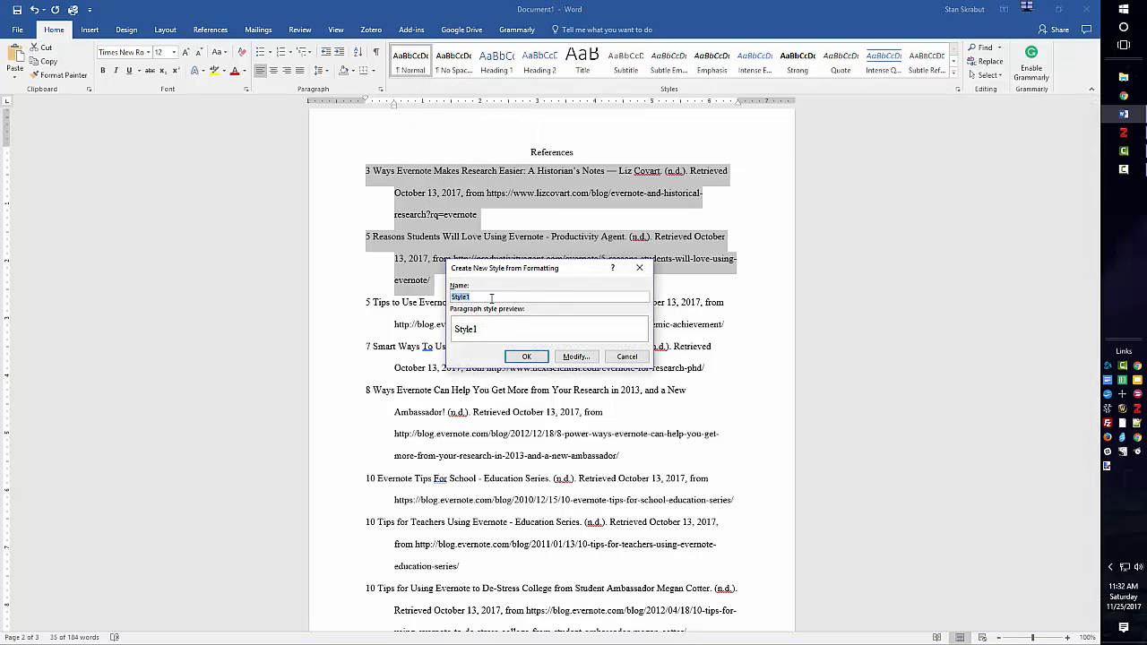
text(Reference)
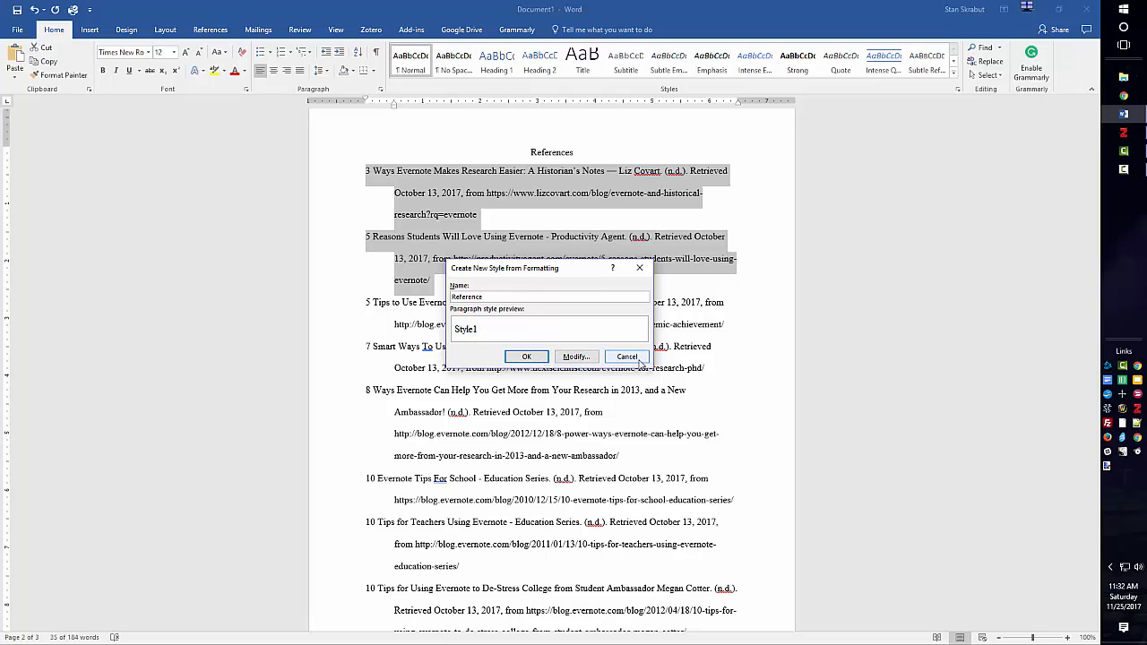
click(576, 358)
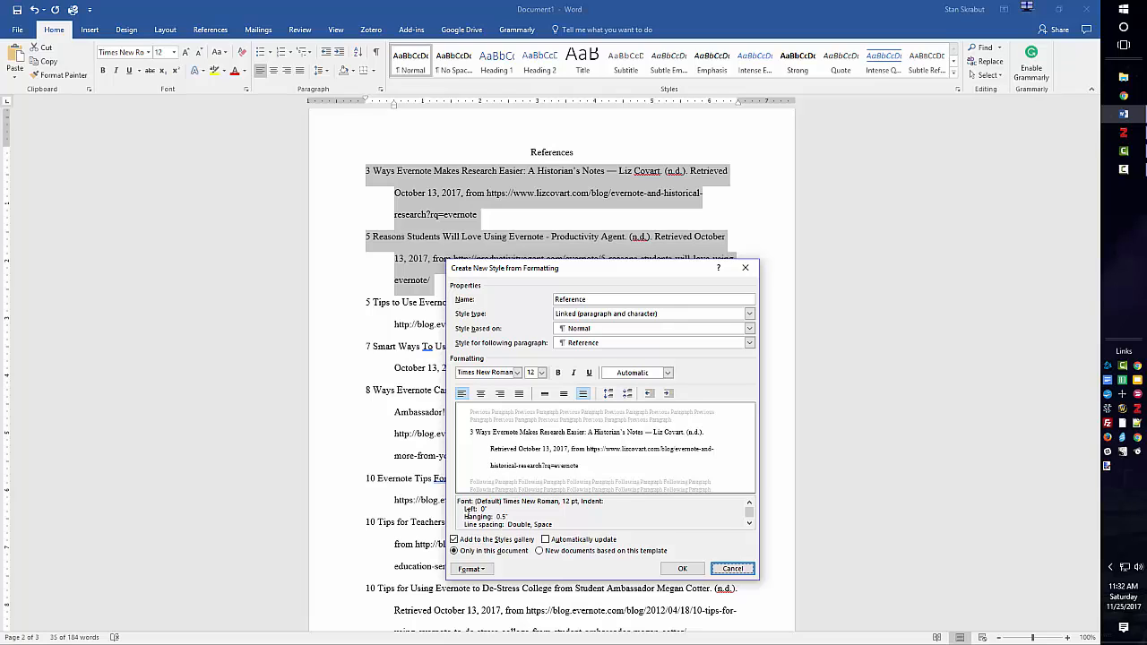
Step: Make the Reference style available to new documents based on this template, base it on no style, and save it
click(541, 552)
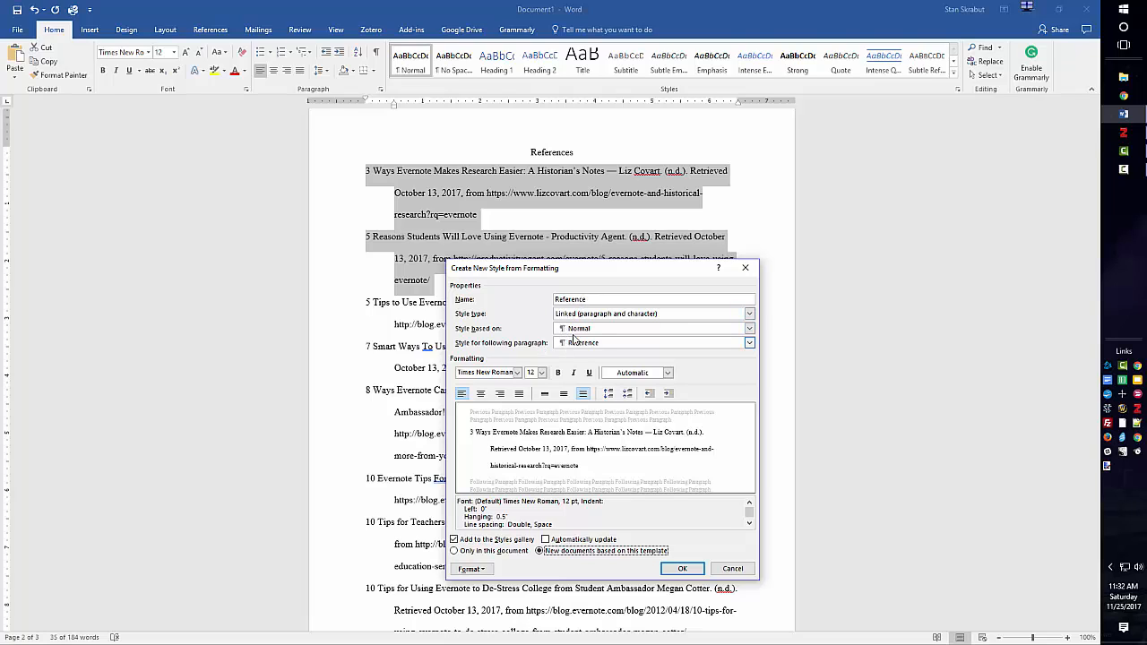
click(750, 328)
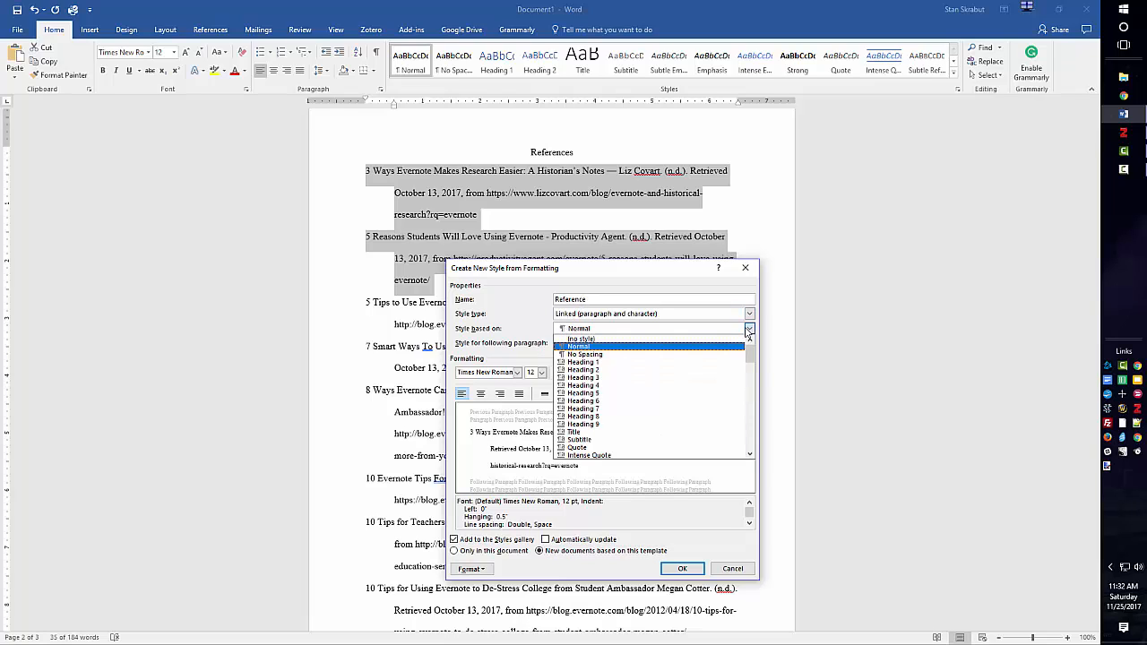
click(600, 341)
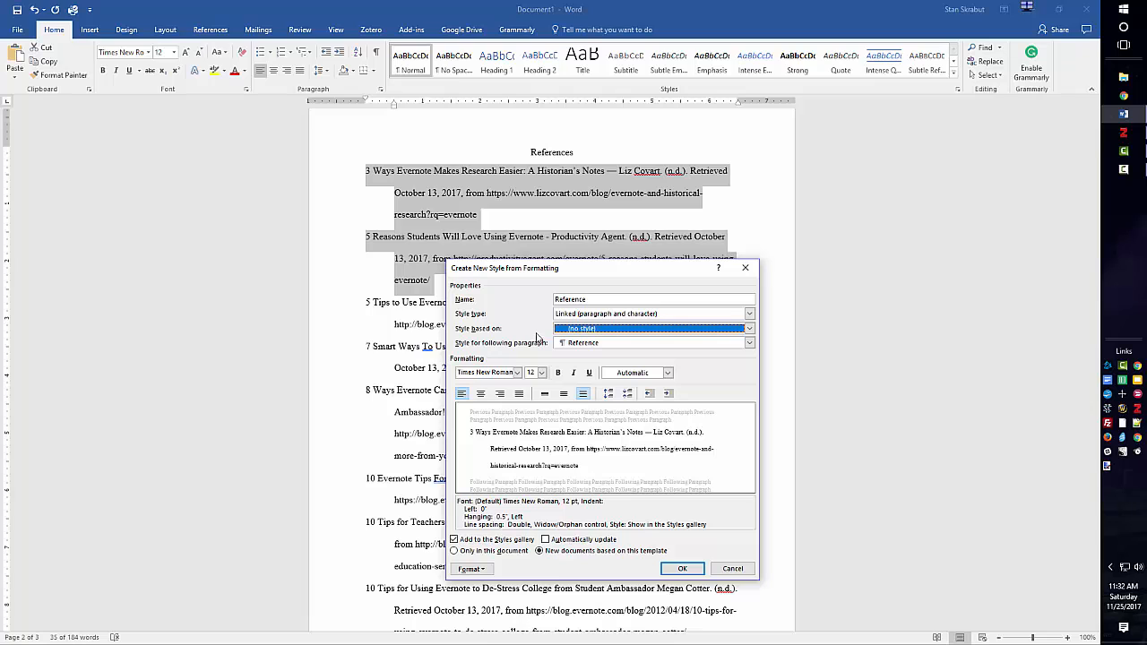
click(680, 569)
click(520, 465)
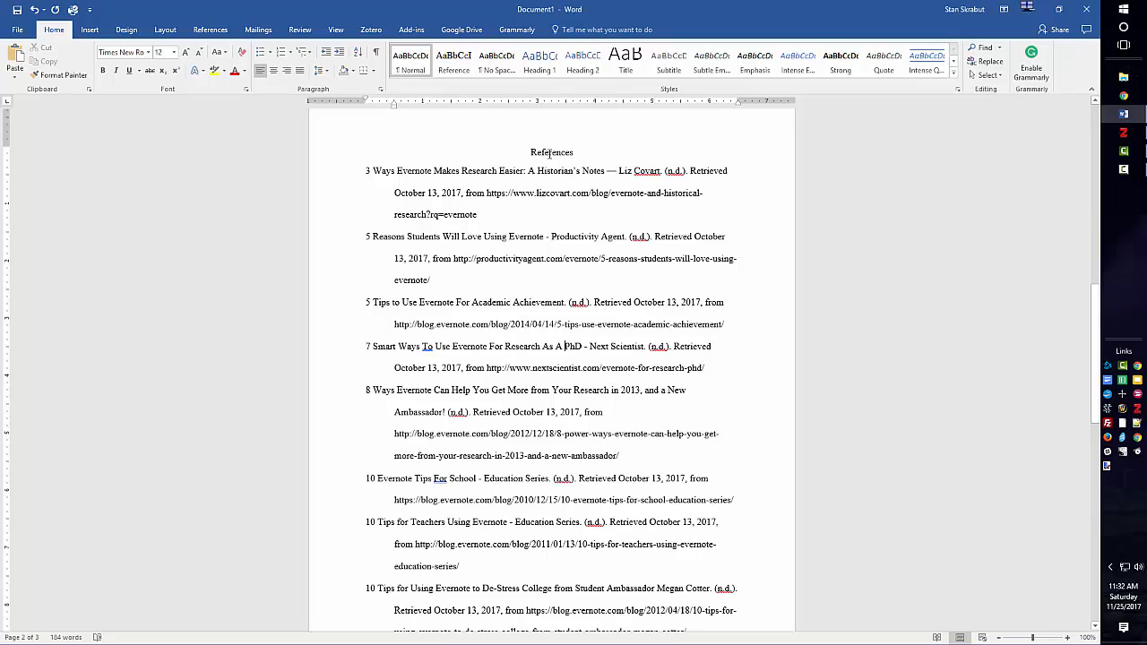
scroll(535, 300, up, 5)
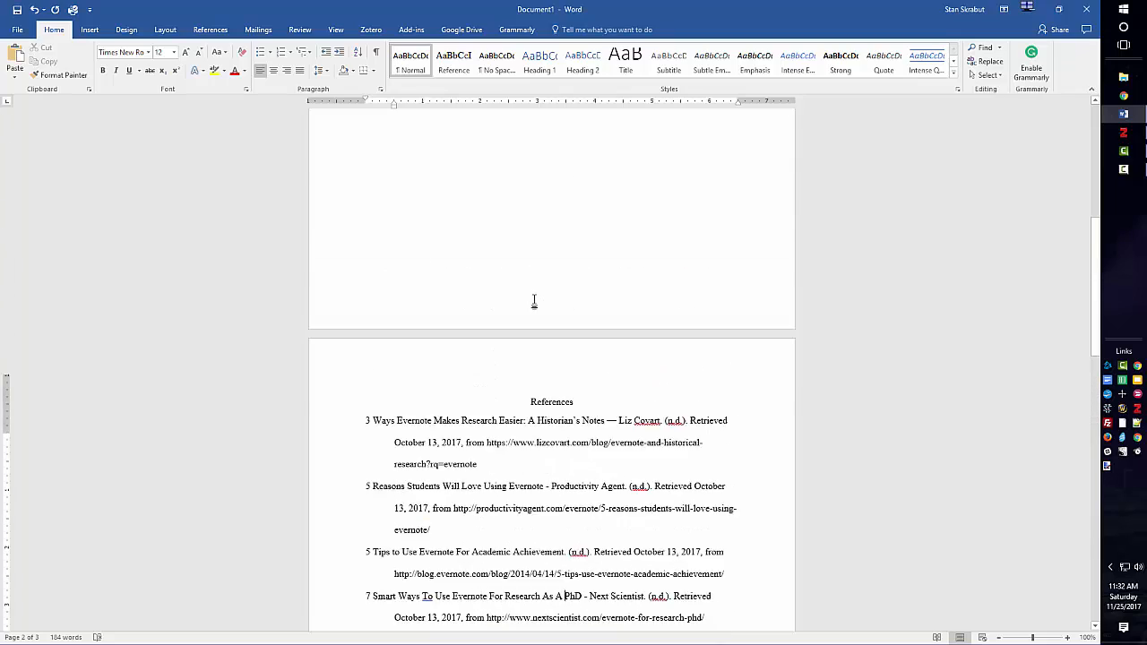
scroll(535, 301, down, 2)
scroll(535, 300, down, 4)
scroll(535, 300, up, 3)
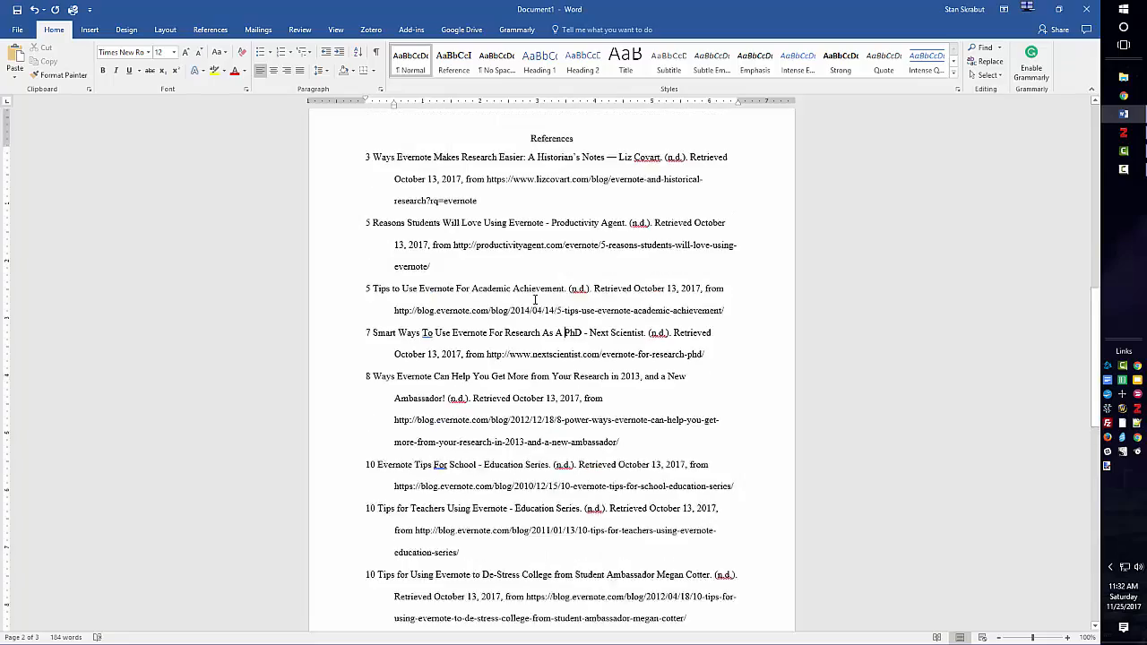
scroll(535, 300, down, 9)
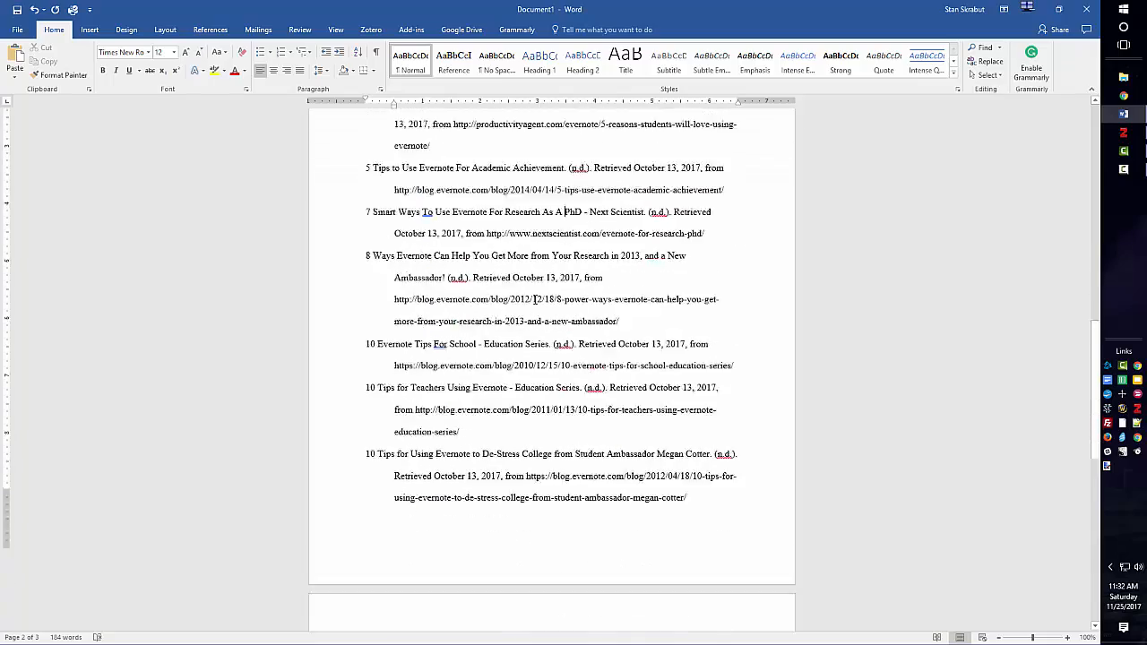
Step: Switch to Zotero and copy an American Psychological Association 6th edition bibliography of the seven items from "16 skills" through "Chapter 4" to the clipboard
click(1124, 133)
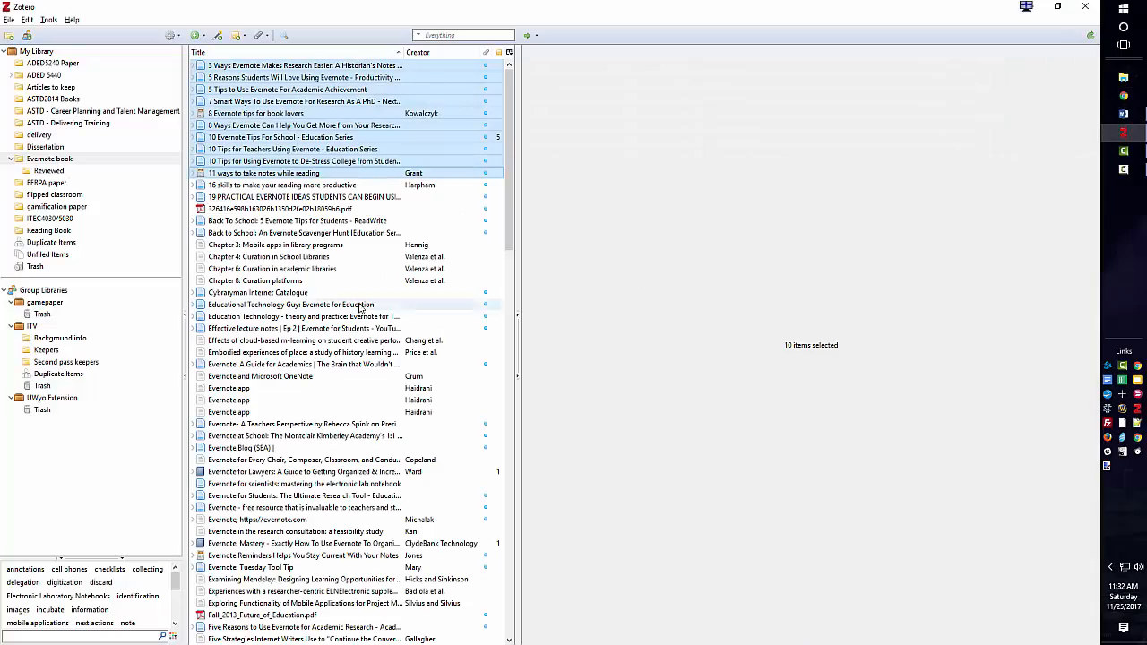
mouse_move(237, 186)
mouse_down()
mouse_move(235, 275)
mouse_move(237, 190)
mouse_up()
shift+click(257, 259)
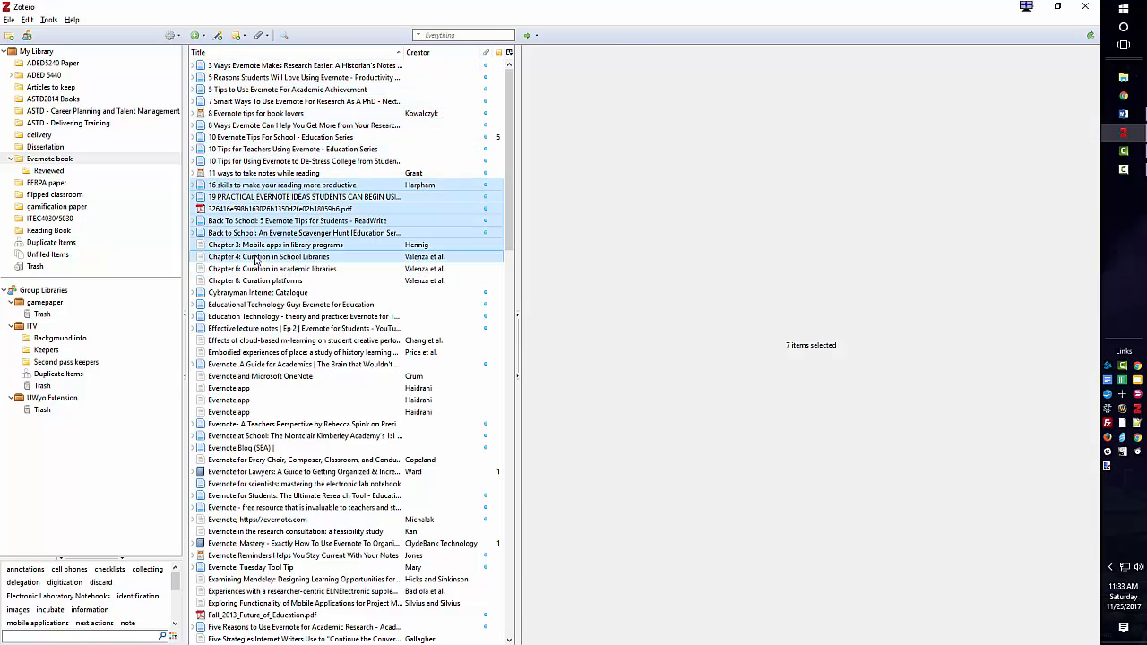
right_click(288, 232)
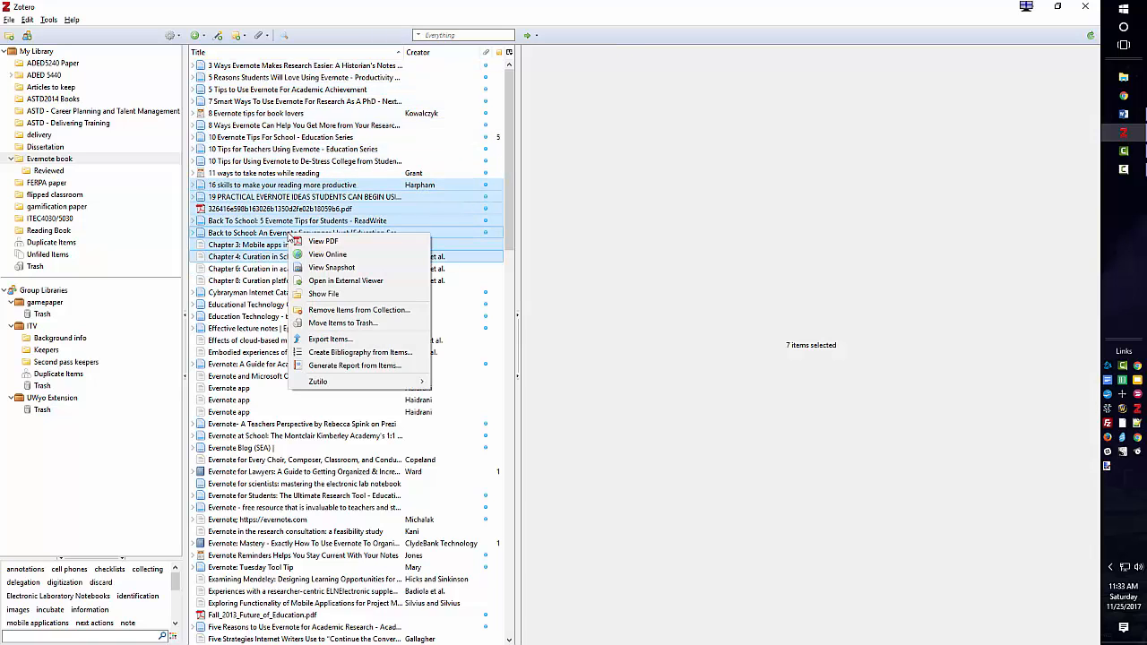
click(333, 352)
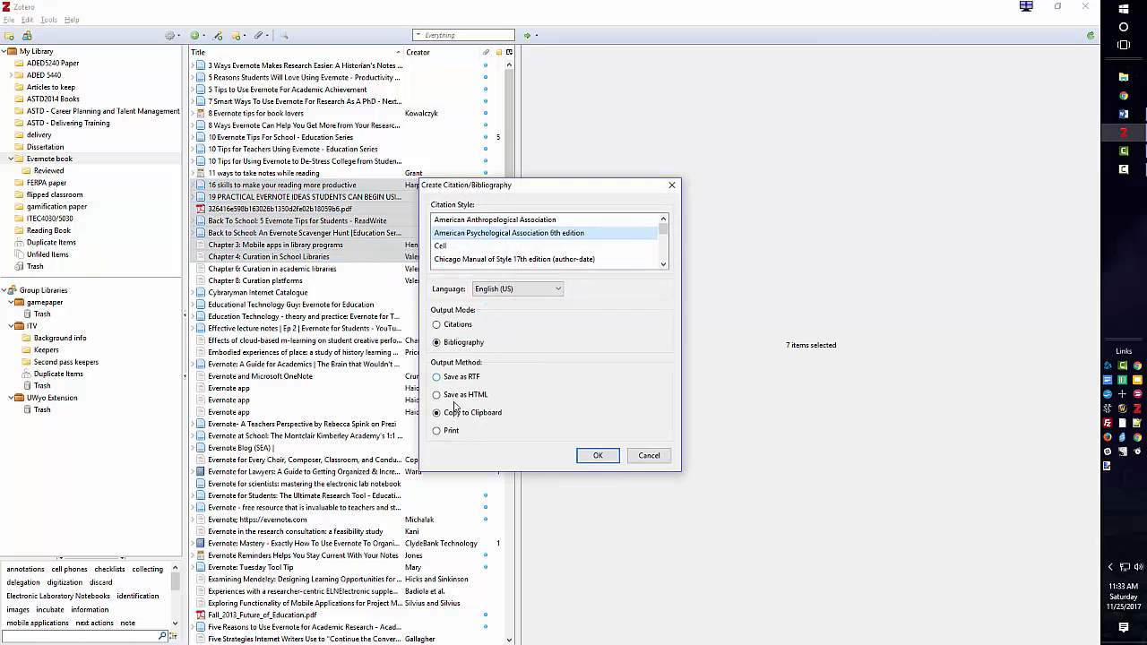
click(596, 456)
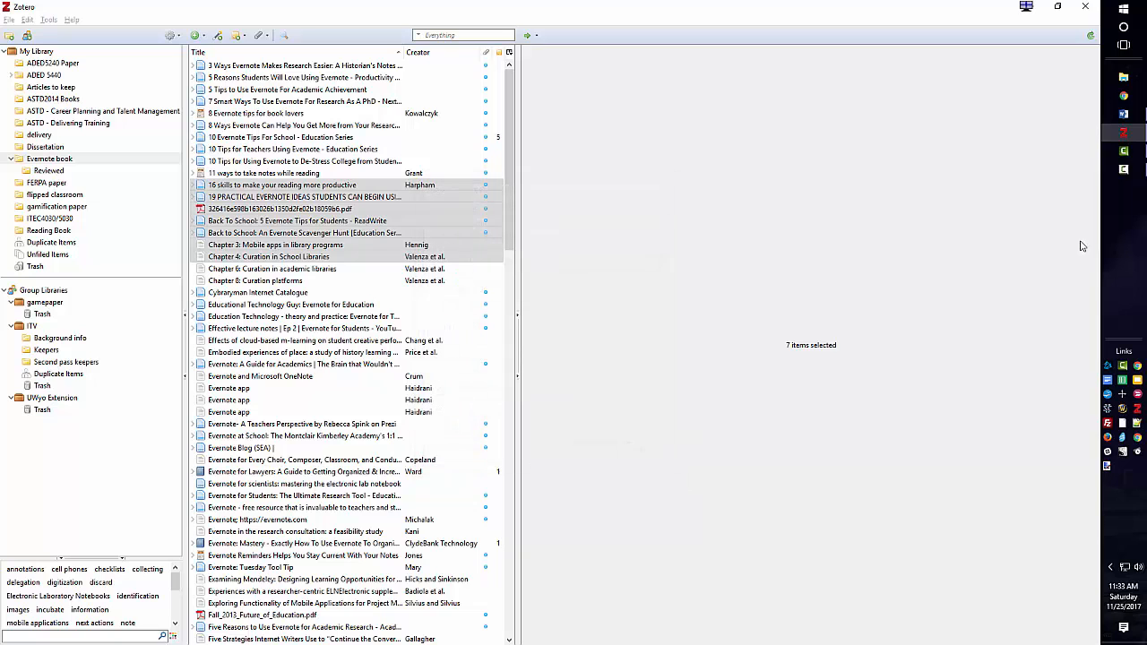
Step: Return to Word and paste the copied bibliography on the empty line below the last reference entry
click(1124, 114)
scroll(549, 465, down, 2)
scroll(548, 465, down, 5)
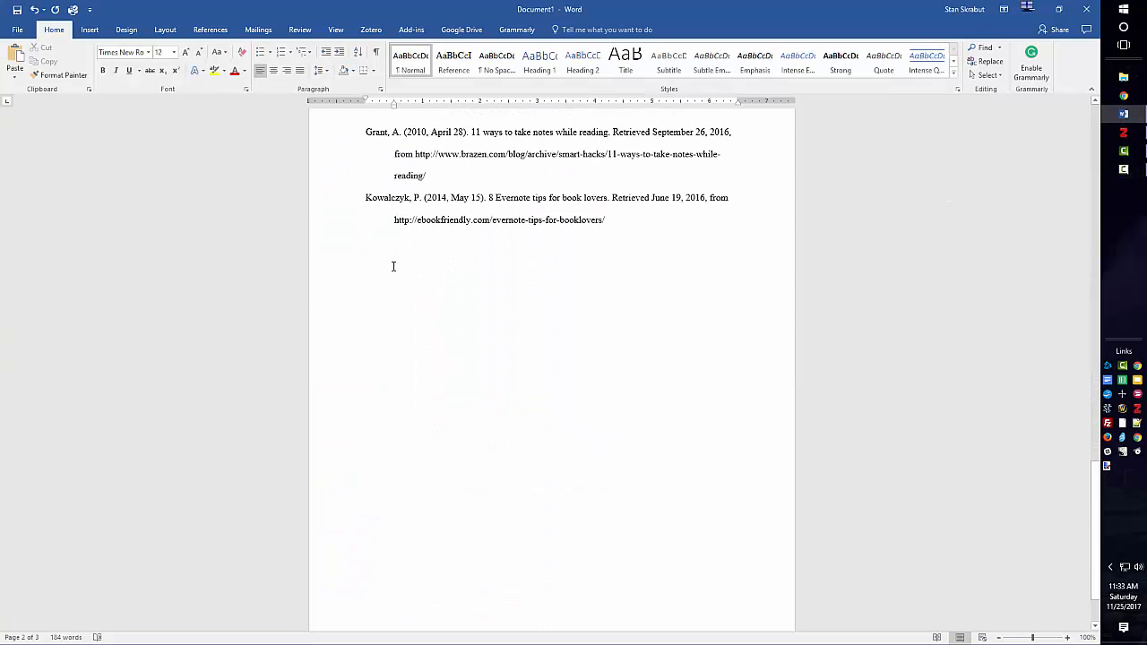
click(381, 271)
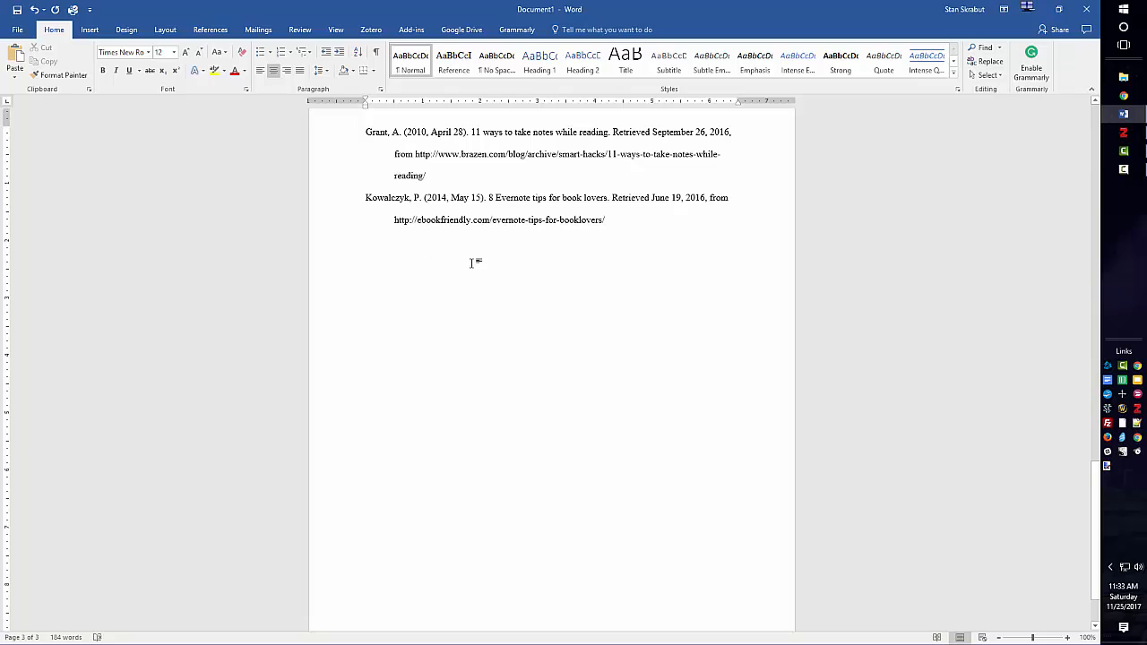
key(ctrl+v)
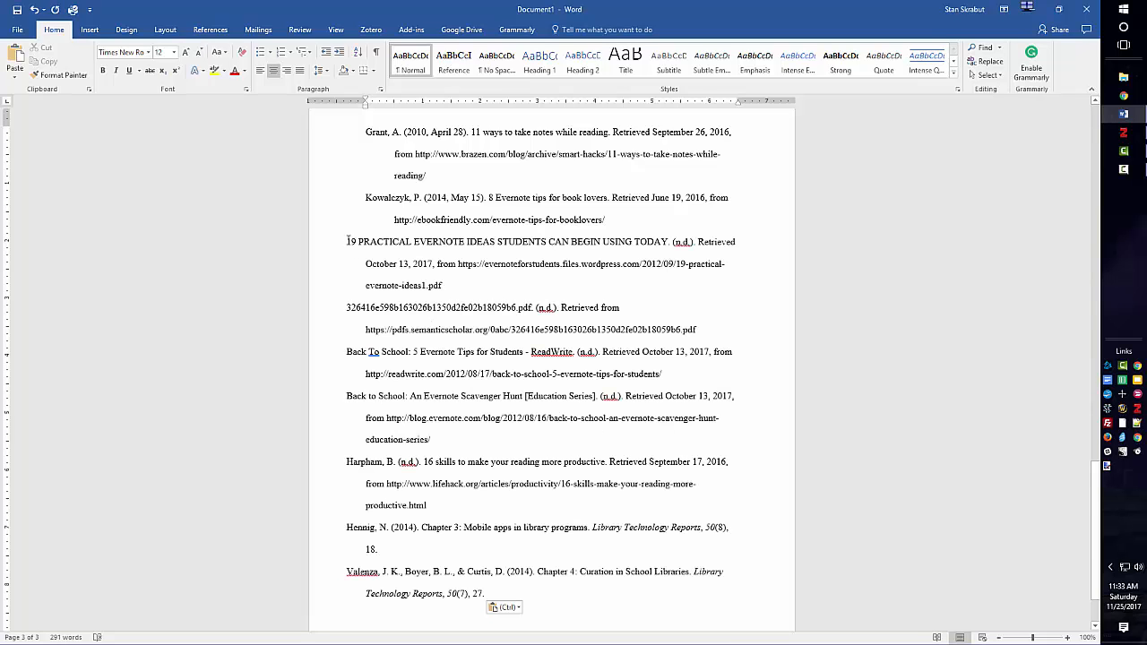
Step: Apply the Reference style to all the newly pasted entries, from "19 PRACTICAL EVERNOTE IDEAS" through "Chapter 4: Curation in School Libraries"
drag(350, 241, 516, 595)
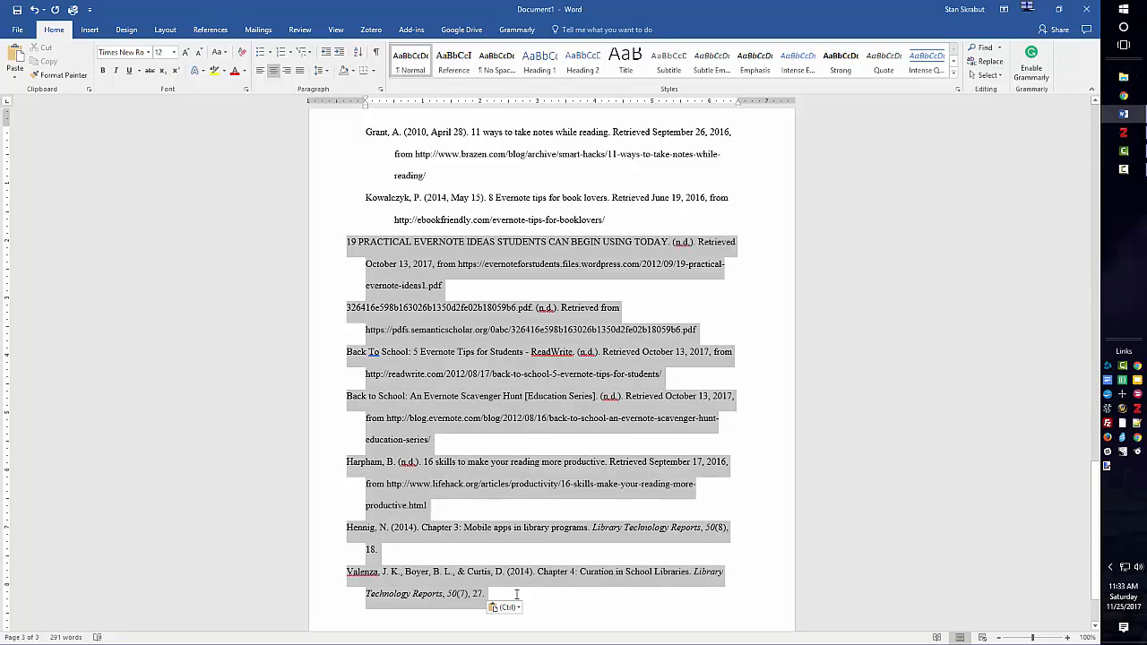
click(453, 59)
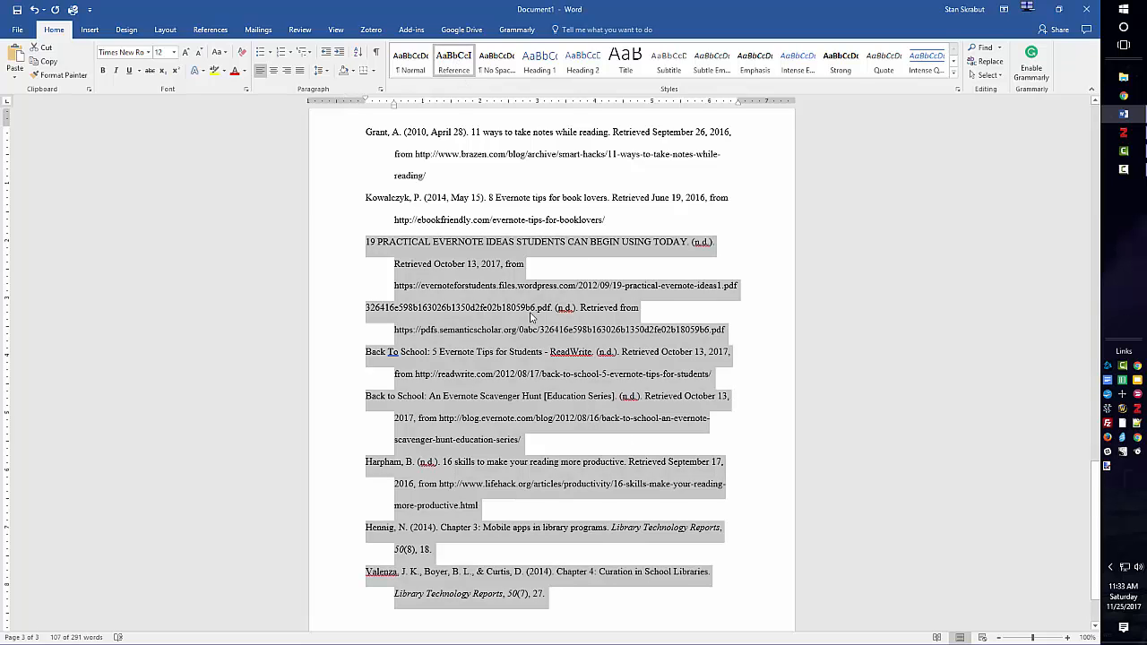
click(496, 374)
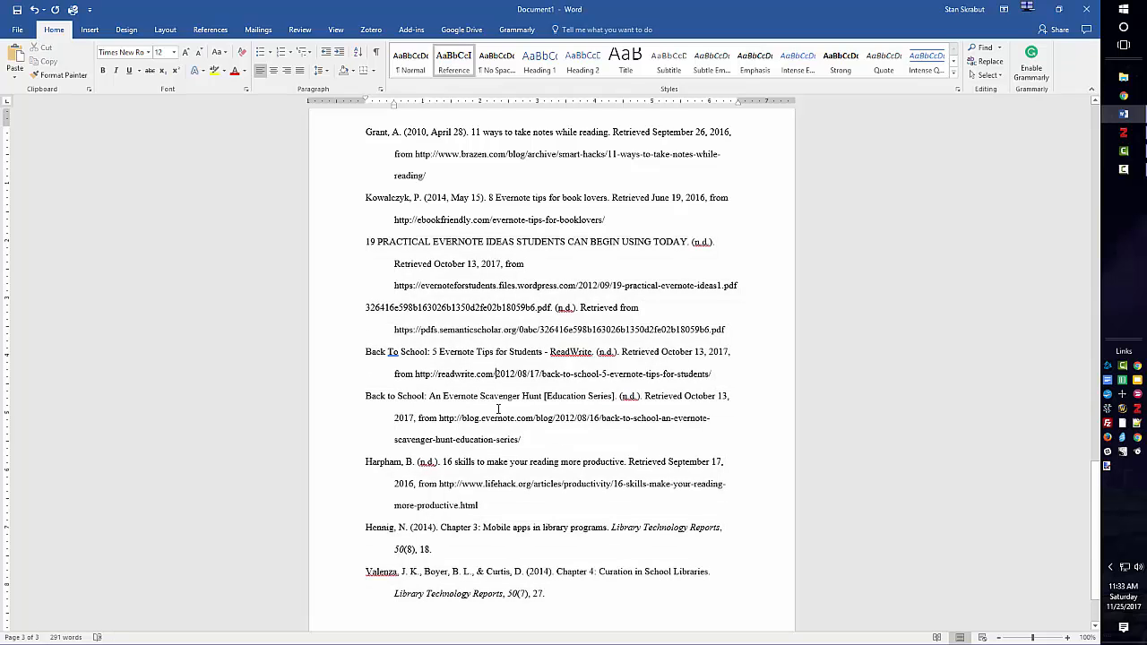
Step: Review the whole References list to compare the indents and spacing of the original and newly added entries
scroll(511, 341, up, 3)
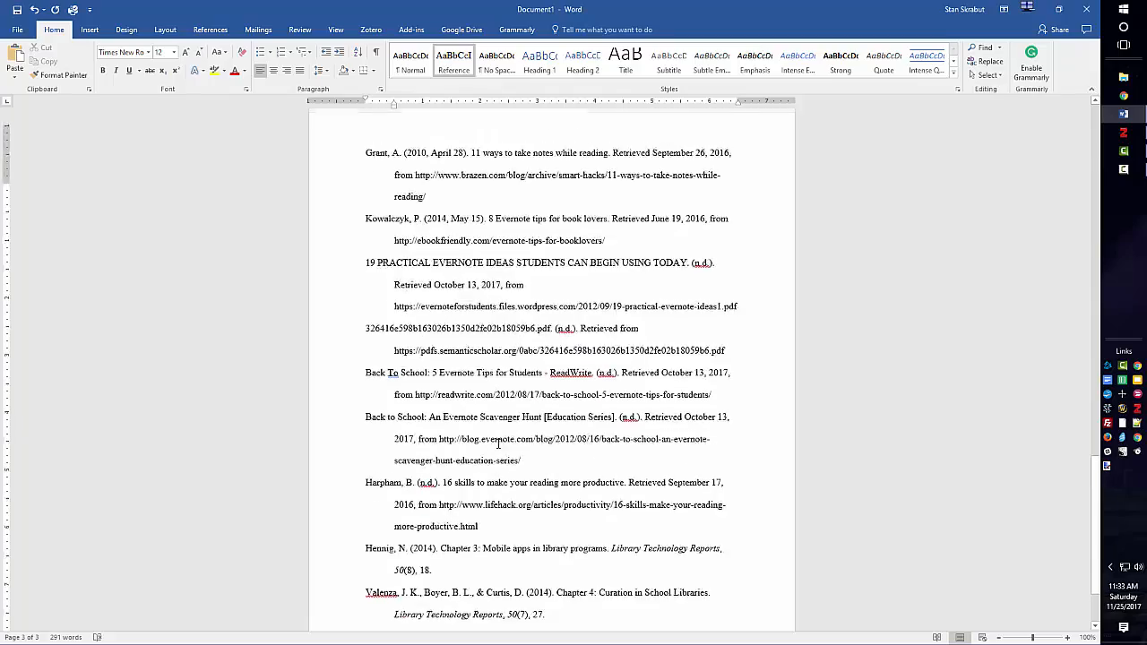
scroll(498, 444, down, 4)
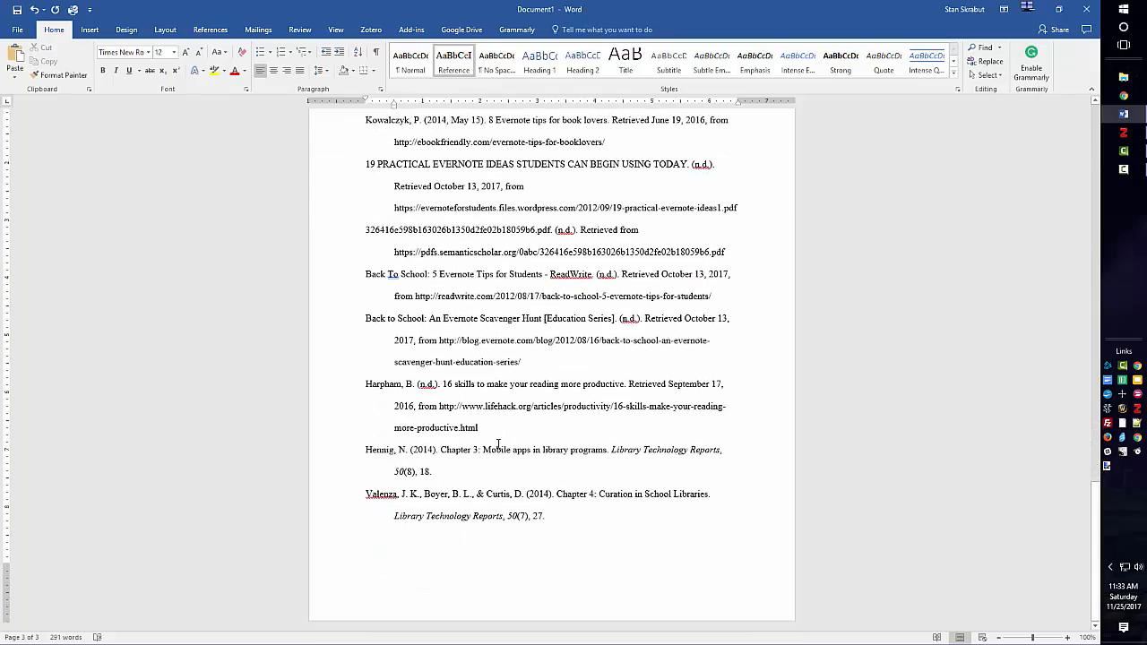
scroll(498, 444, up, 9)
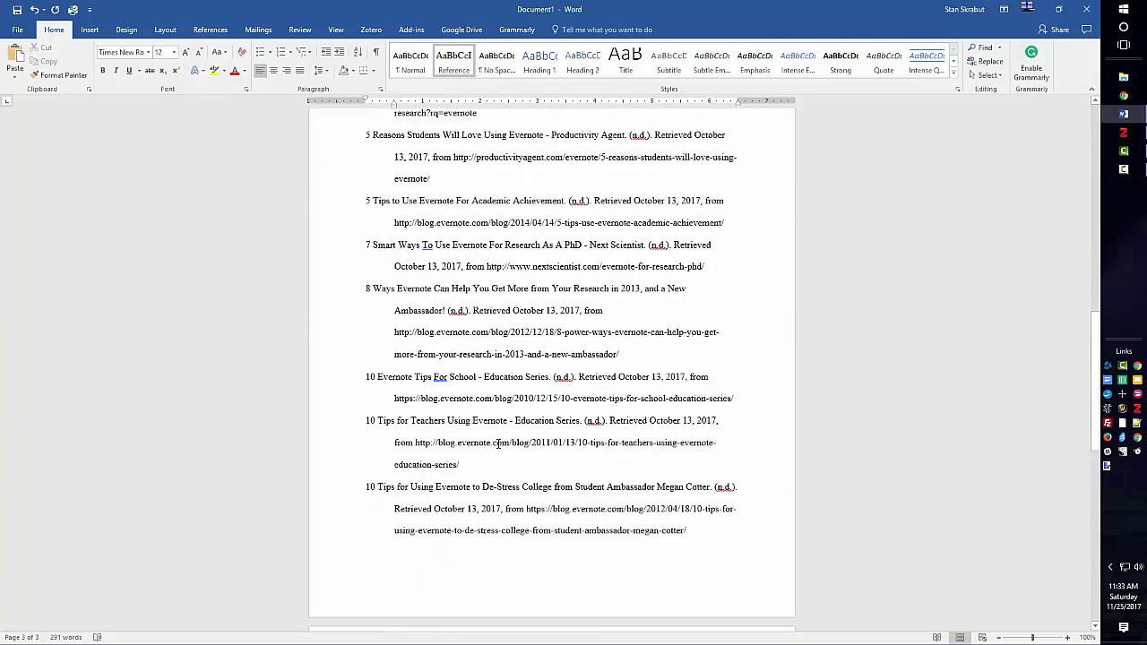
scroll(499, 443, up, 6)
scroll(499, 444, down, 5)
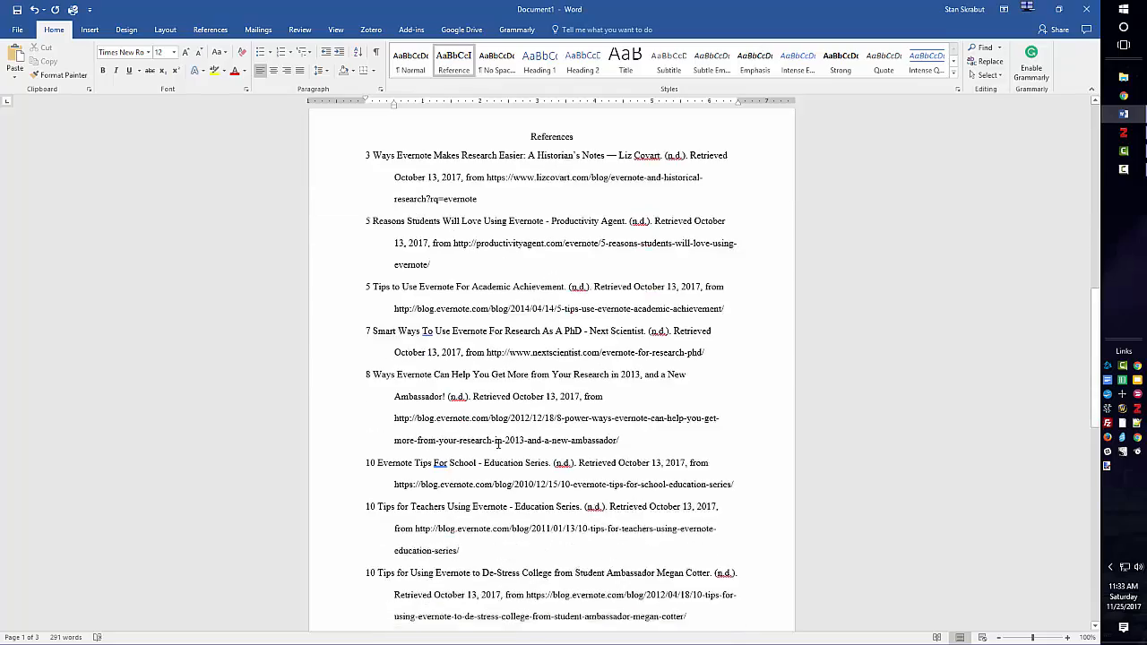
scroll(498, 446, down, 10)
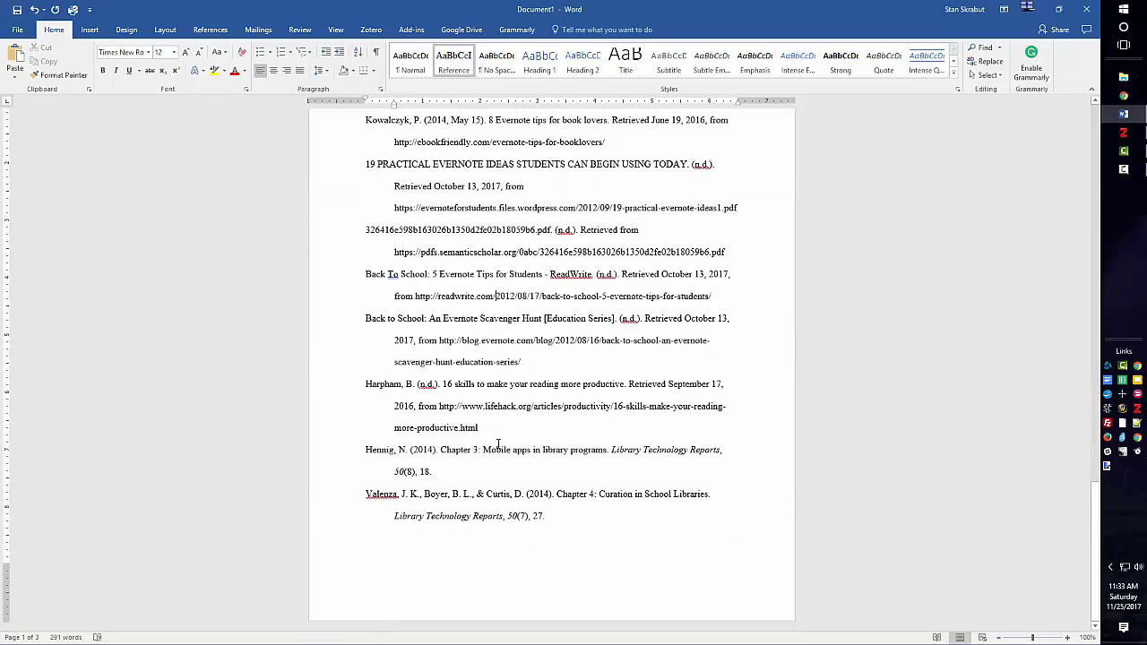
scroll(498, 443, up, 10)
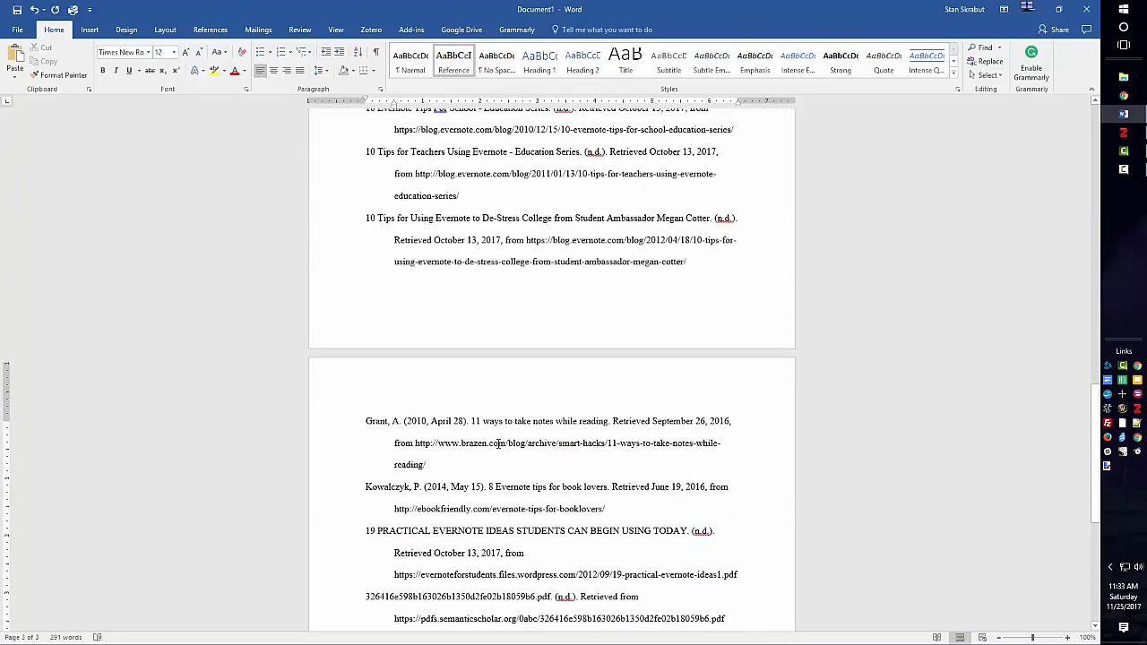